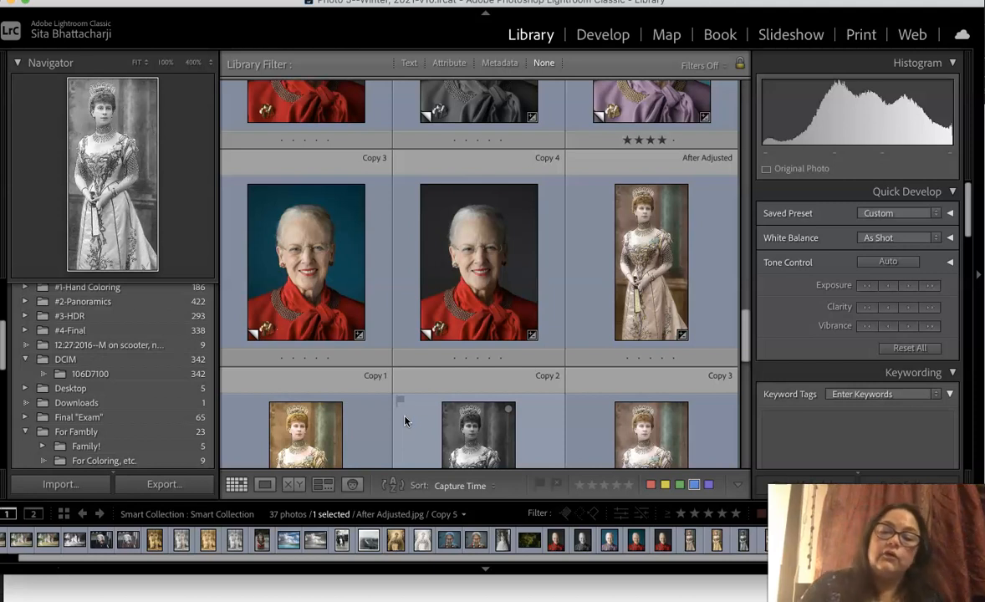
Look through the collection's thumbnails, examining the portraits and their black-and-white and colored virtual copies
scroll(404, 420, "up", 10)
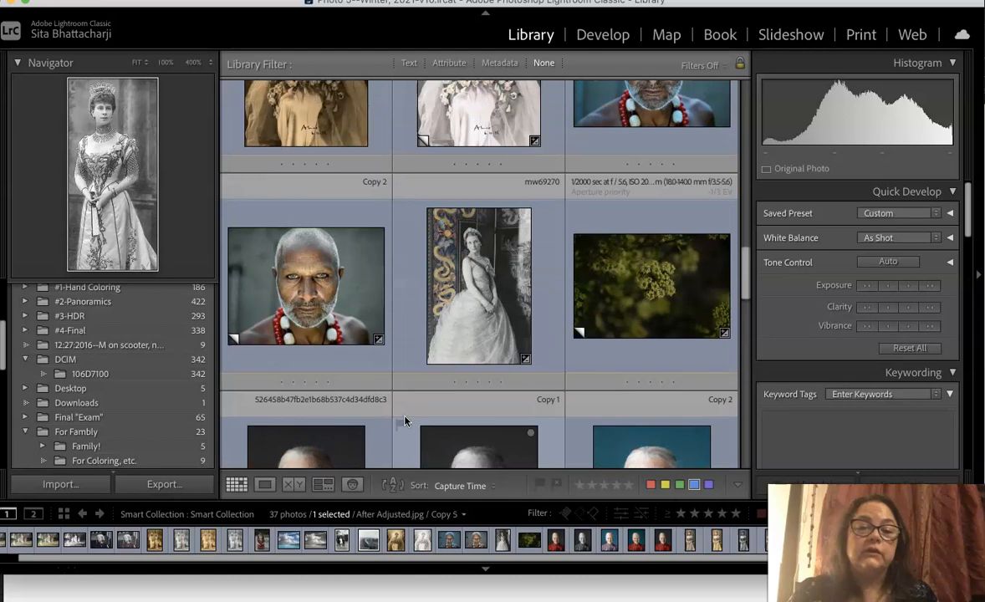
scroll(404, 421, "up", 3)
scroll(404, 420, "down", 3)
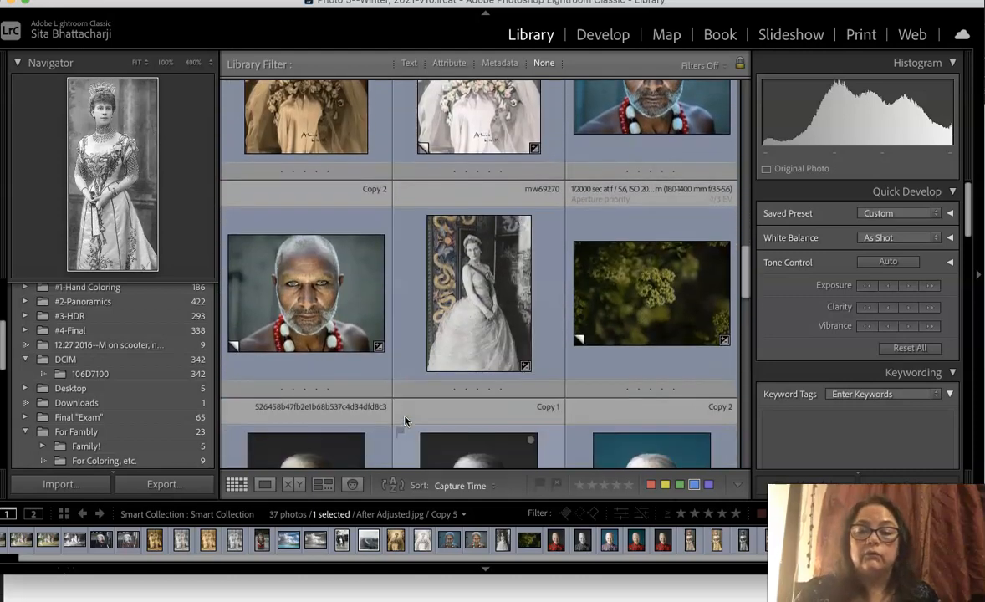
scroll(403, 421, "up", 2)
scroll(403, 420, "down", 4)
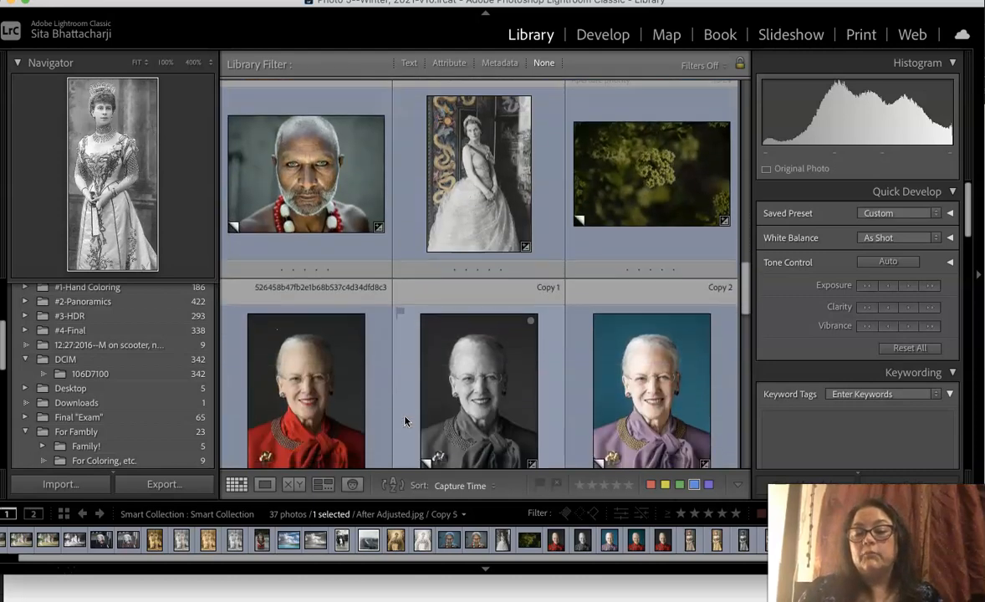
scroll(404, 420, "down", 4)
scroll(403, 420, "up", 2)
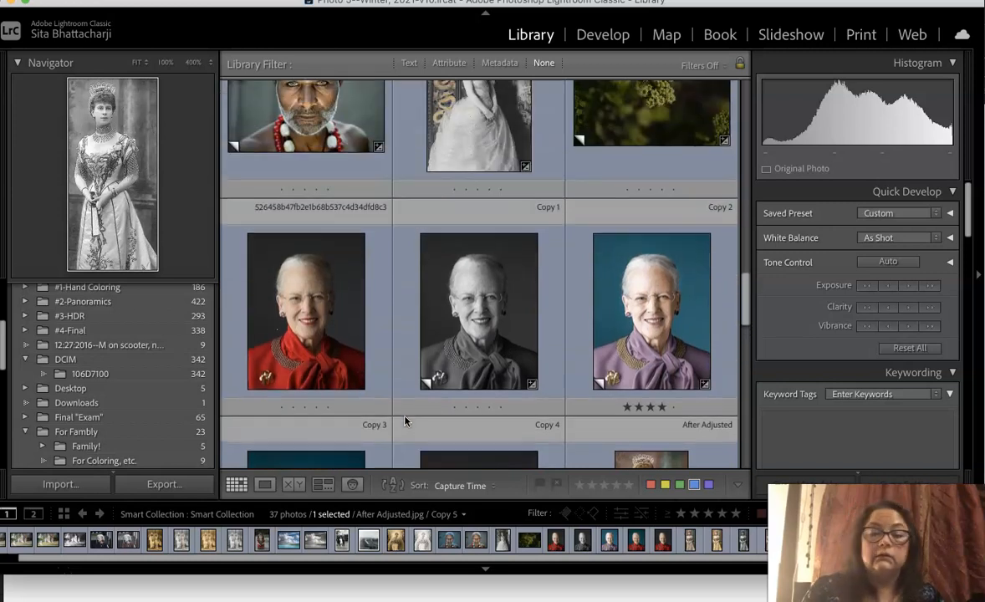
scroll(403, 420, "up", 1)
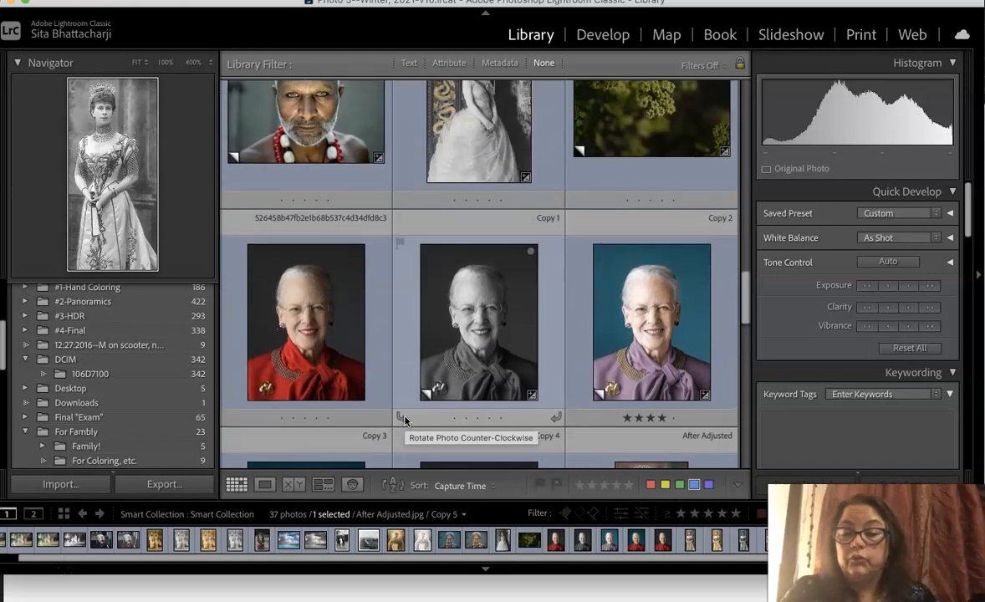
left_click(456, 381)
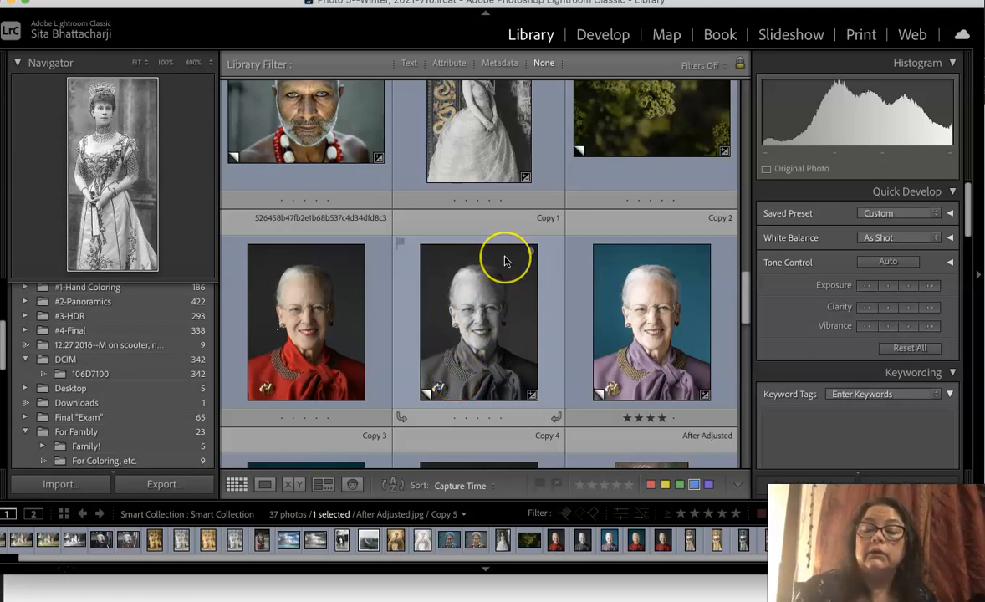
Open the dark flower photo DSC_0477.dng Copy 1 for developing and convert it to Black & White
scroll(504, 261, "up", 3)
double_click(655, 248)
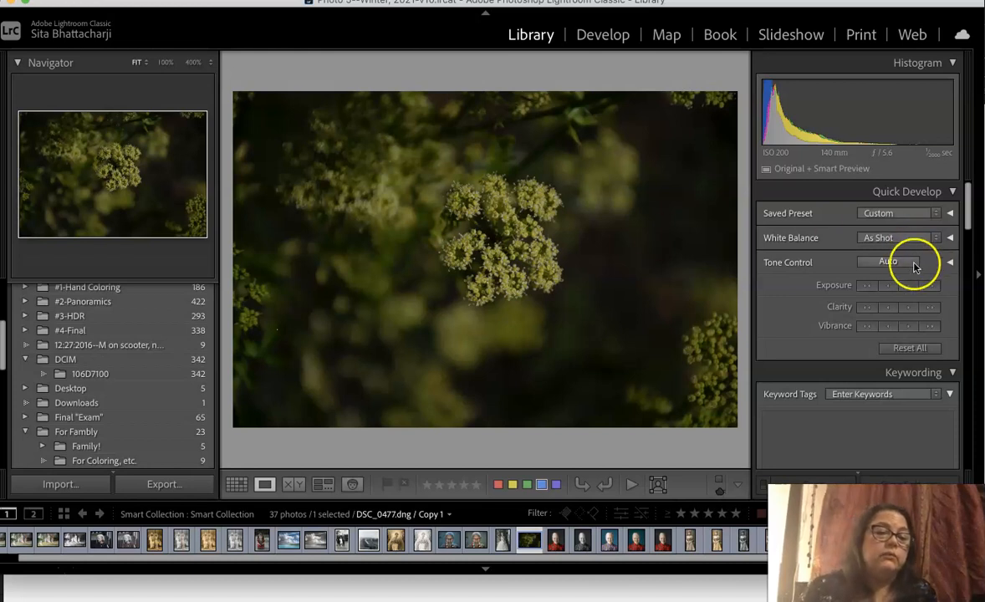
key("d")
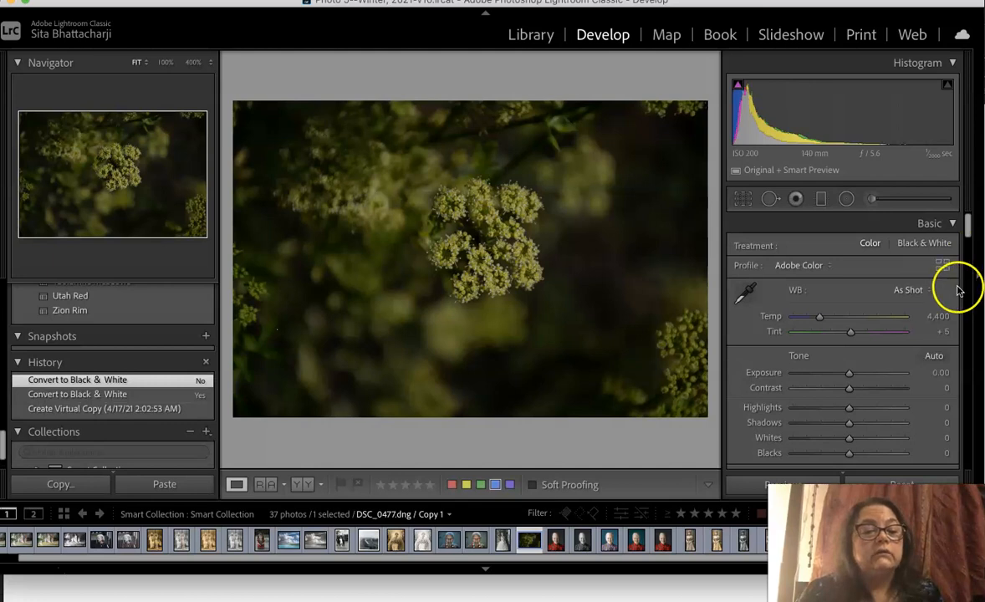
left_click(907, 245)
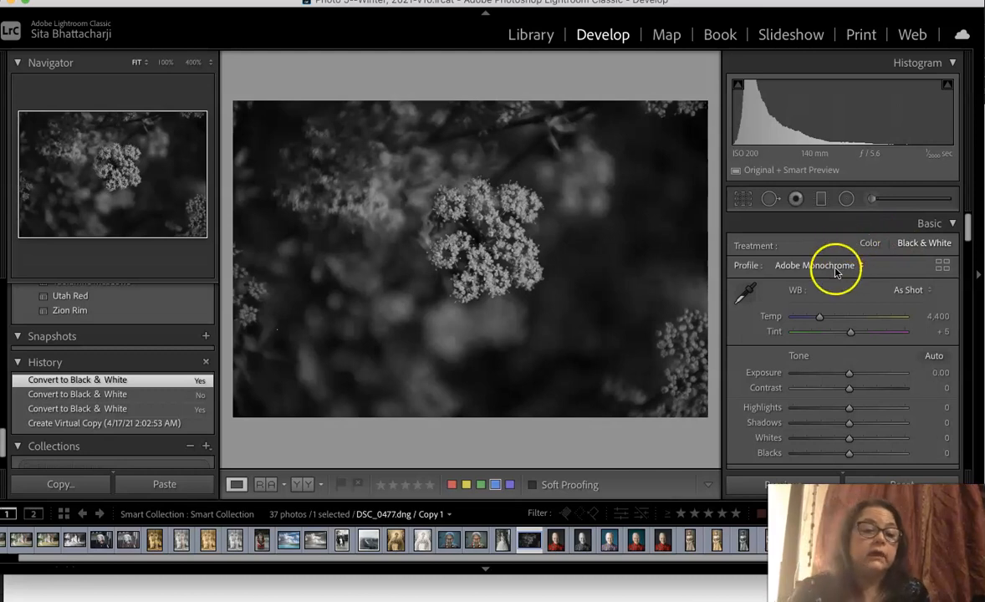
Adjust the flower photo's tone: Exposure +0.80, Highlights -25, Shadows +43, Whites +18 and Blacks -21
left_click_drag(848, 376, 860, 378)
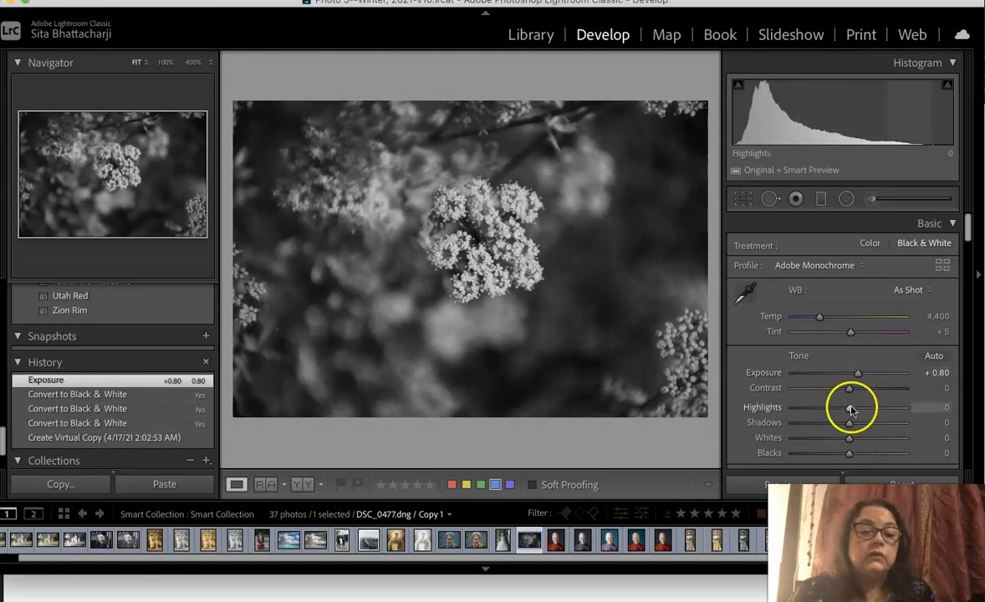
left_click_drag(841, 413, 835, 408)
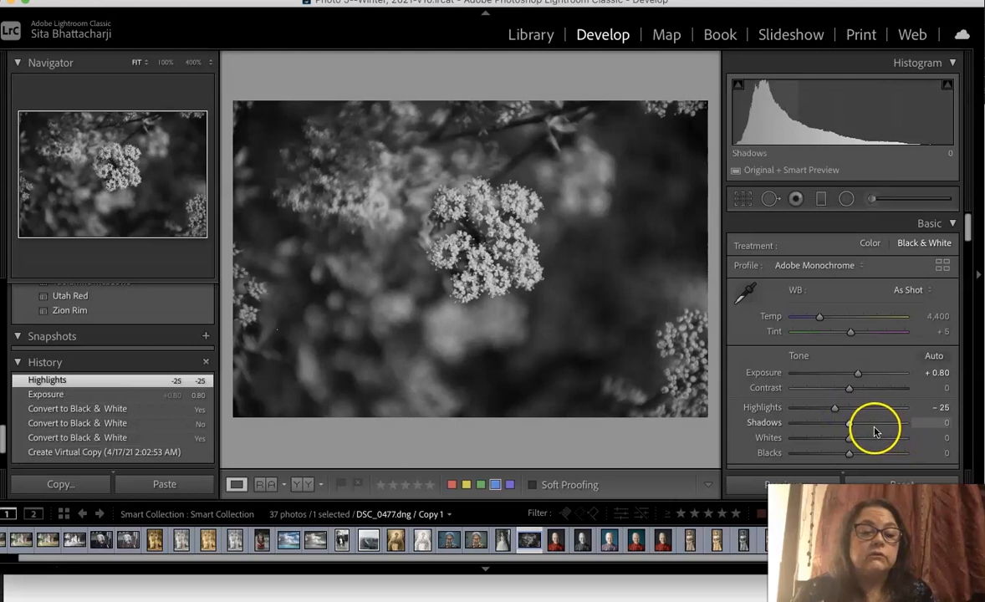
left_click(876, 425)
left_click_drag(876, 426, 859, 396)
scroll(869, 428, "down", 2)
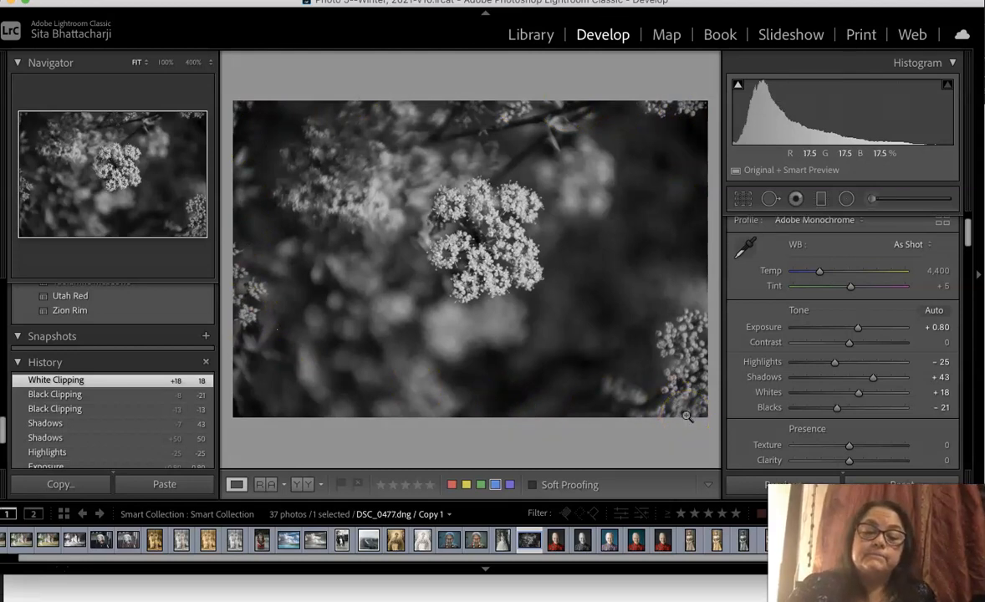
Compare the flower photo's treatments by switching it to Color and back to Black & White
scroll(912, 325, "up", 3)
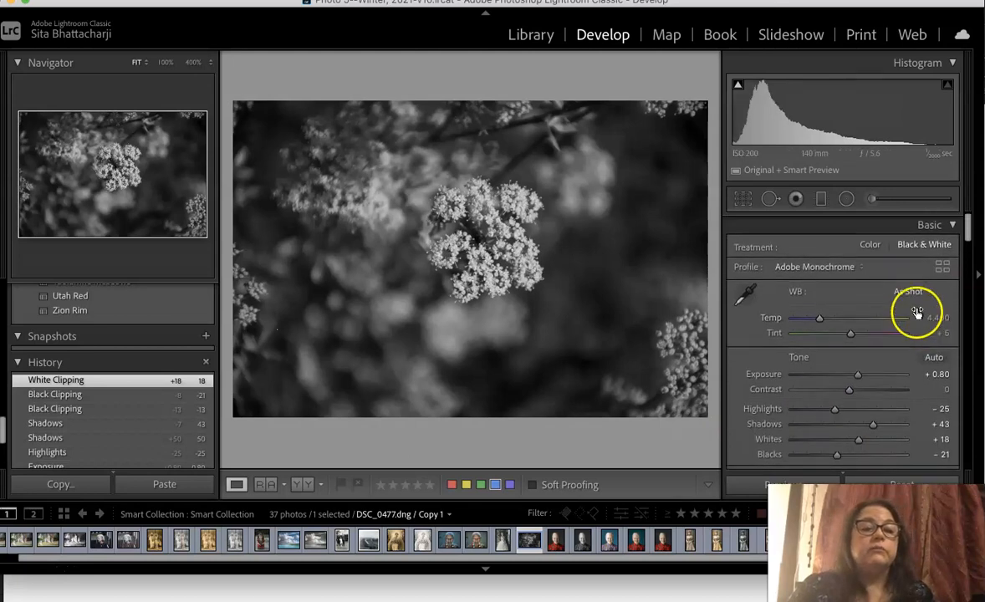
left_click(871, 243)
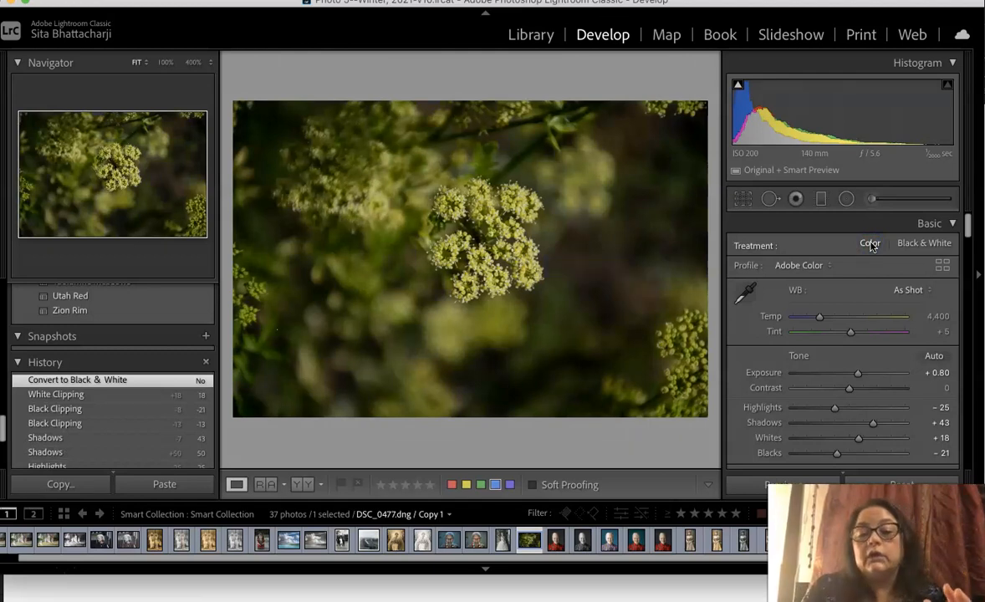
left_click(920, 244)
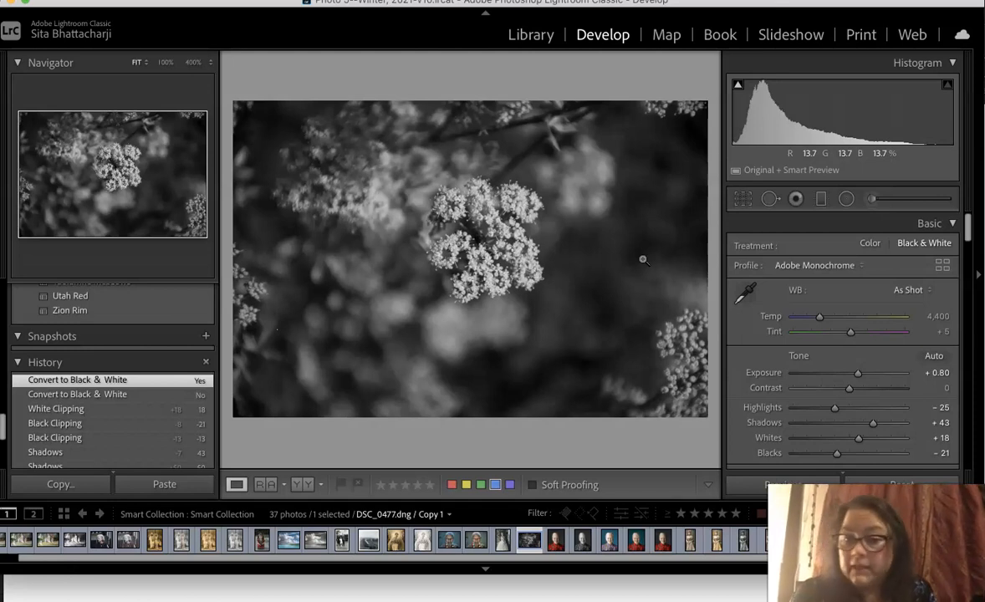
Examine the black-and-white virtual copies of After Adjusted.jpg, viewing Copy 2 and enlarging Copy 6 from the grid
left_click(744, 542)
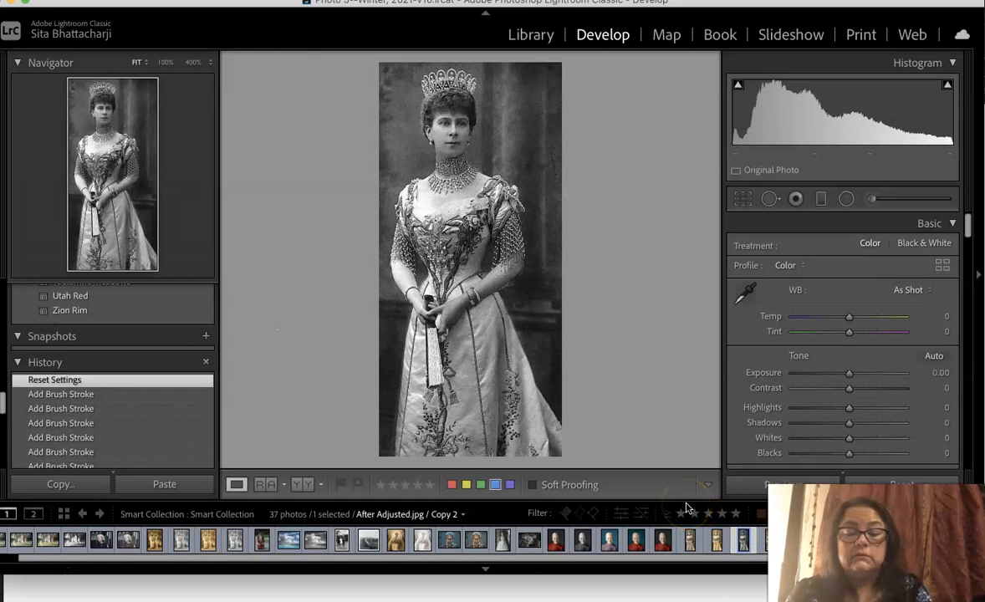
key("g")
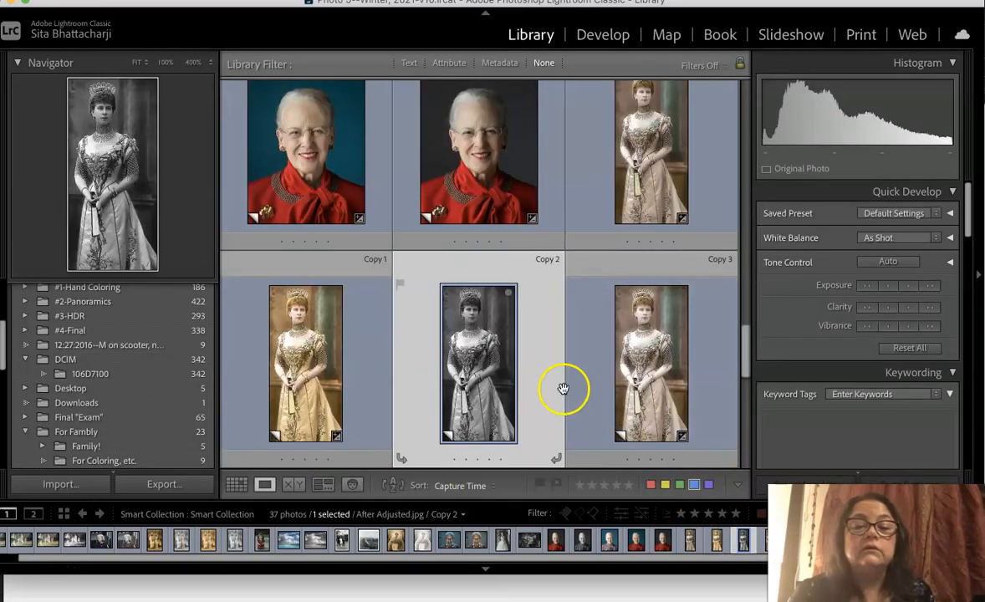
scroll(541, 375, "down", 5)
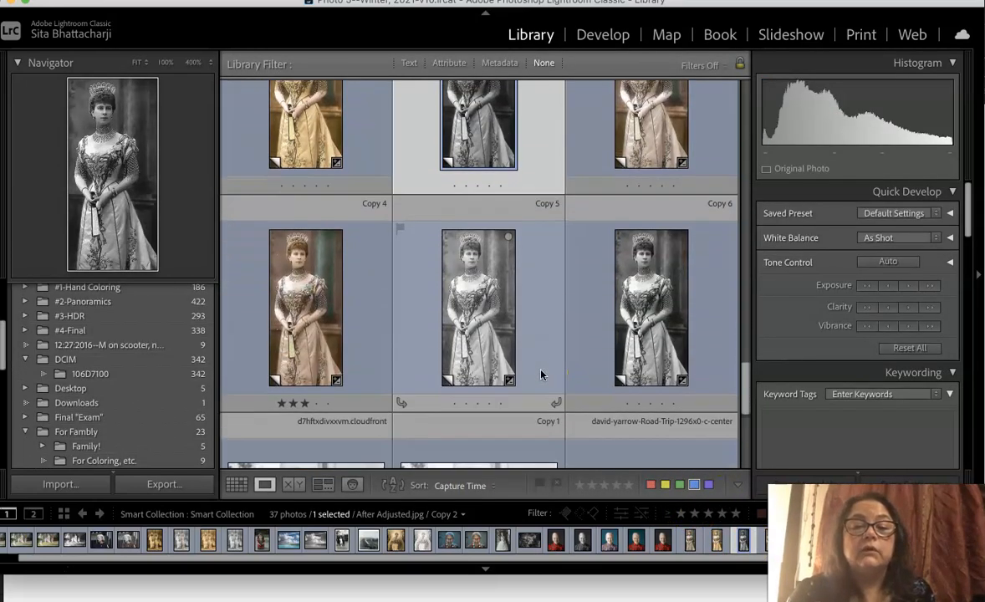
scroll(541, 375, "up", 5)
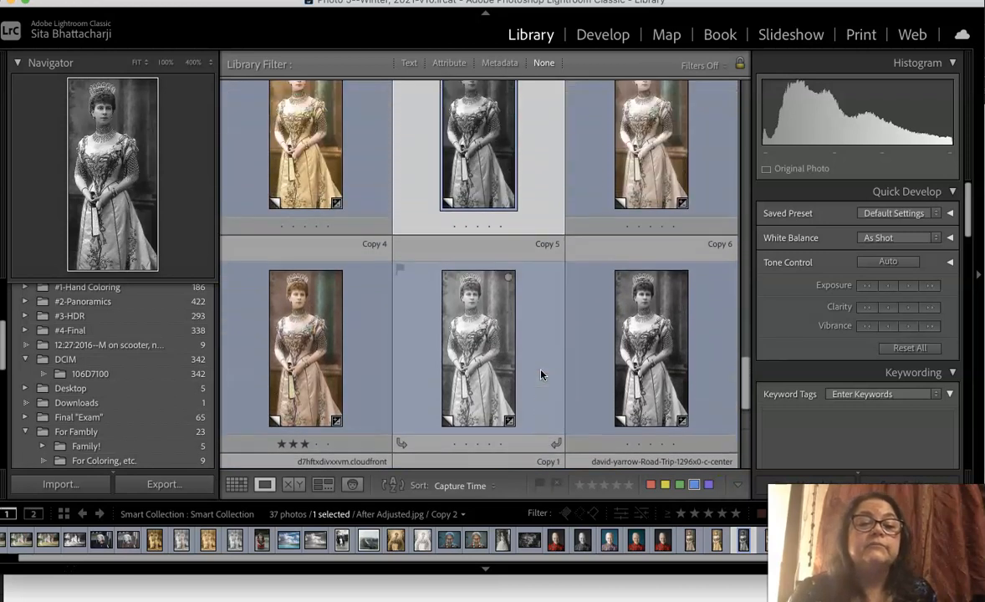
scroll(541, 375, "up", 1)
scroll(540, 375, "down", 2)
scroll(543, 372, "down", 2)
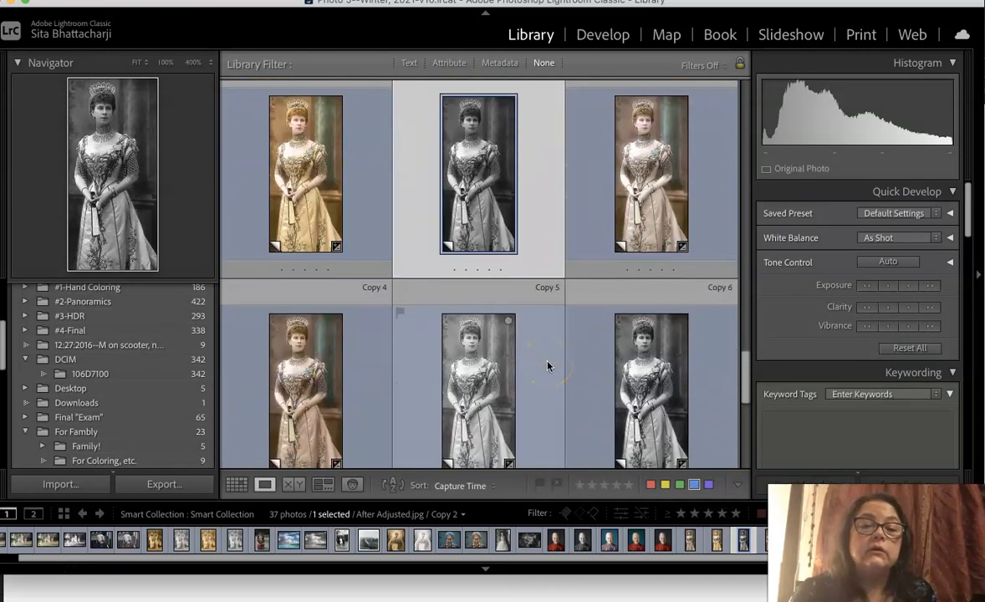
double_click(644, 393)
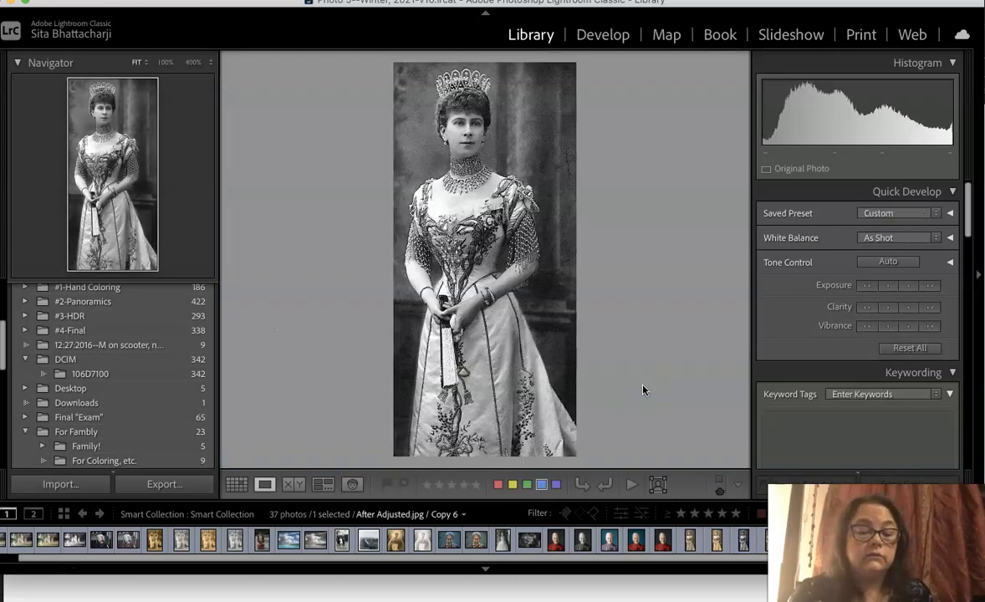
Compare the tones of Copy 2 and Copy 6 of the portrait, showing each enlarged in turn
left_click(744, 542)
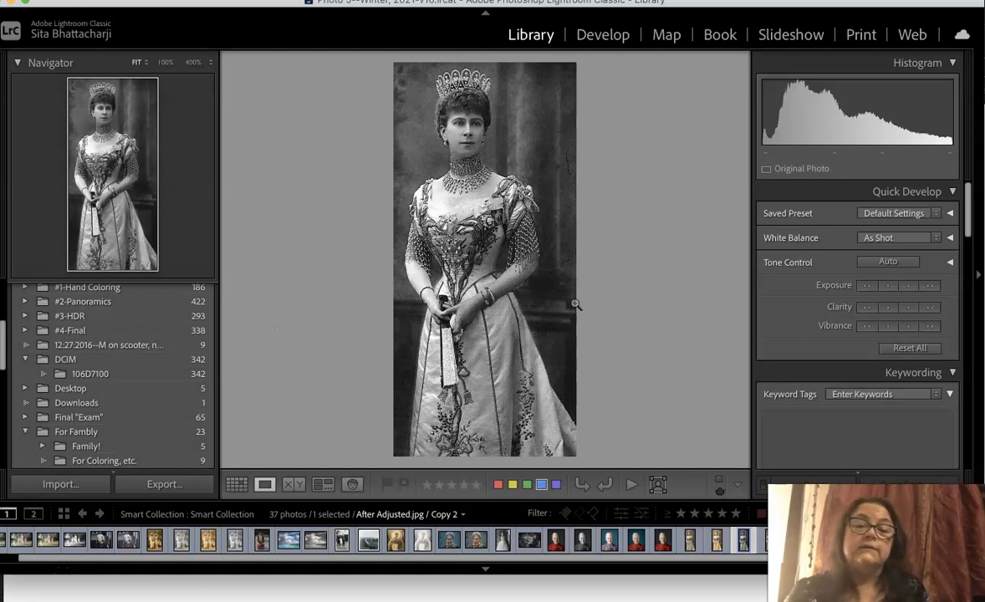
left_click(690, 539)
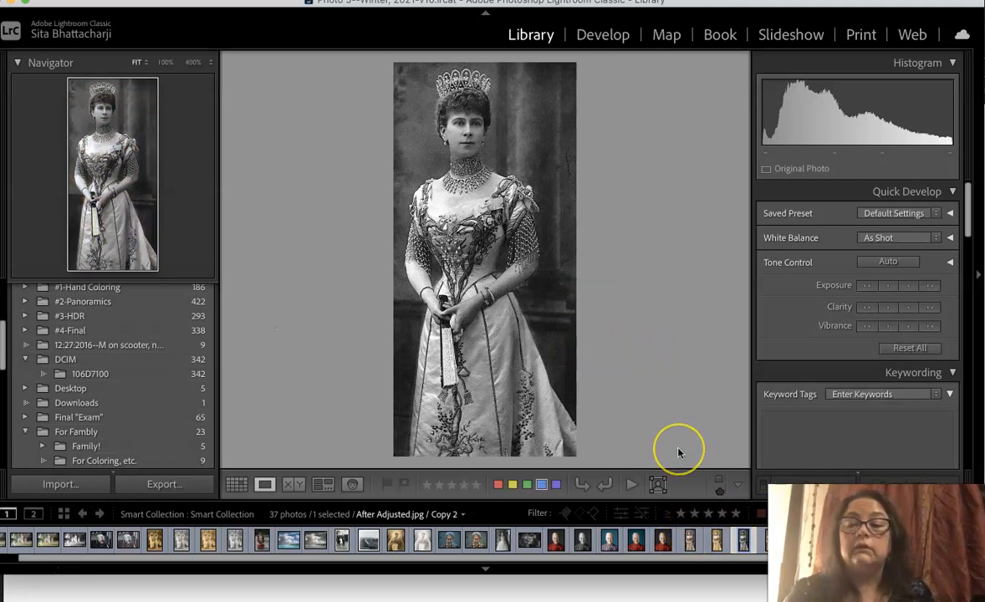
key("g")
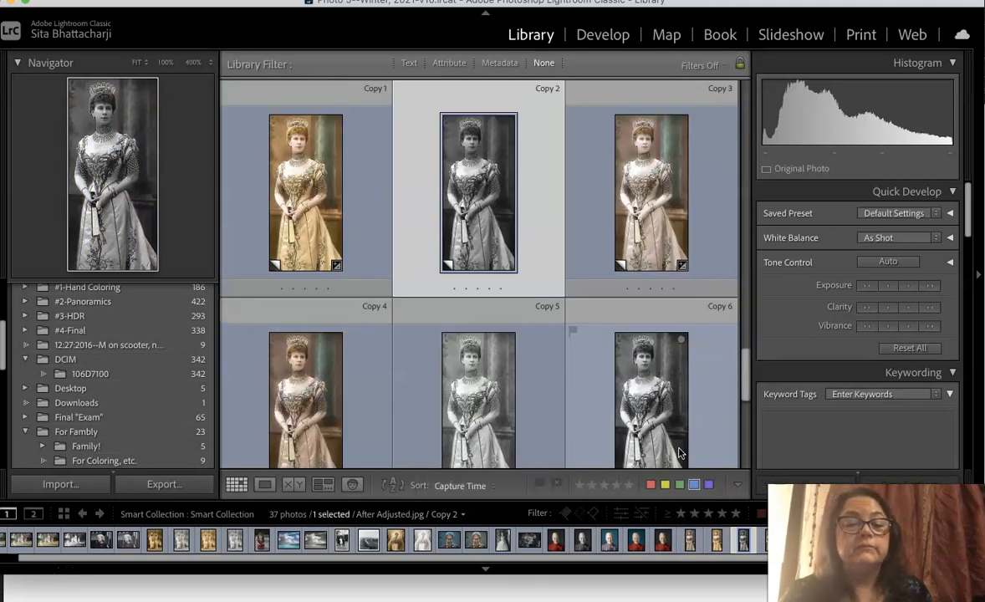
left_click(677, 450)
double_click(661, 409)
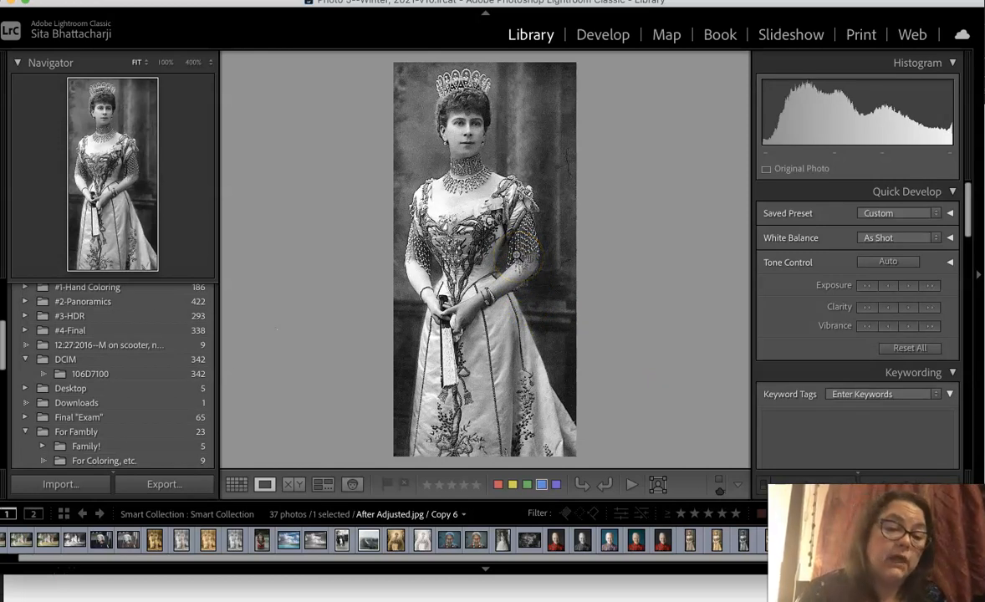
Review Copy 6's develop settings, comparing its Create Virtual Copy history state with the Black Clipping state
key("d")
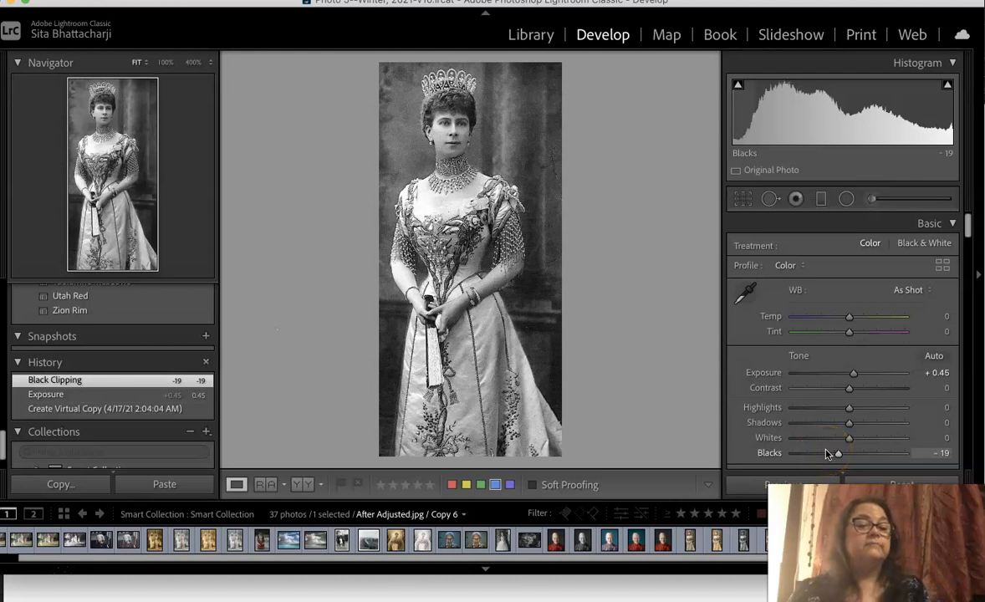
scroll(824, 443, "down", 3)
scroll(823, 428, "down", 2)
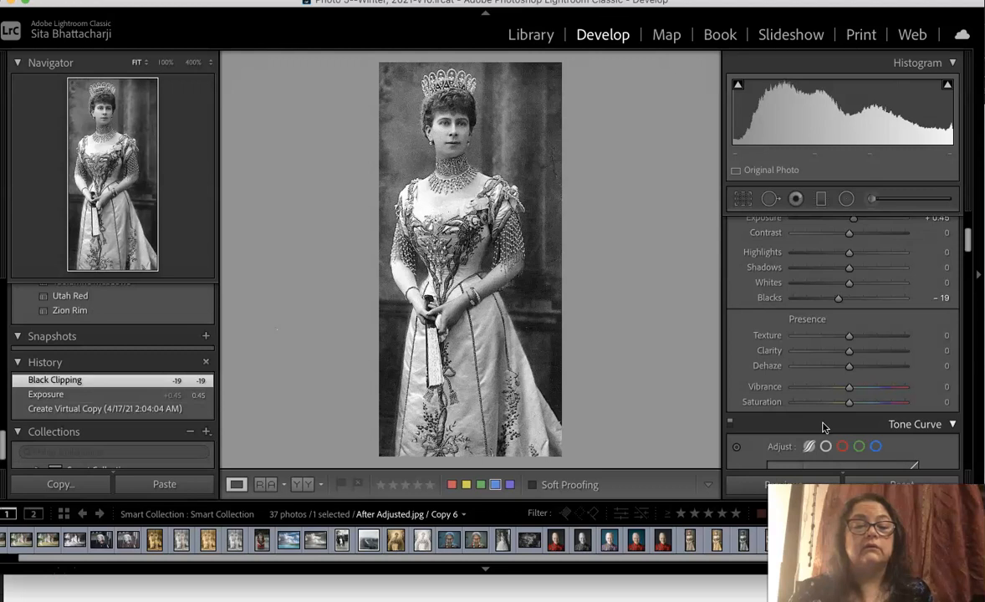
scroll(823, 428, "down", 1)
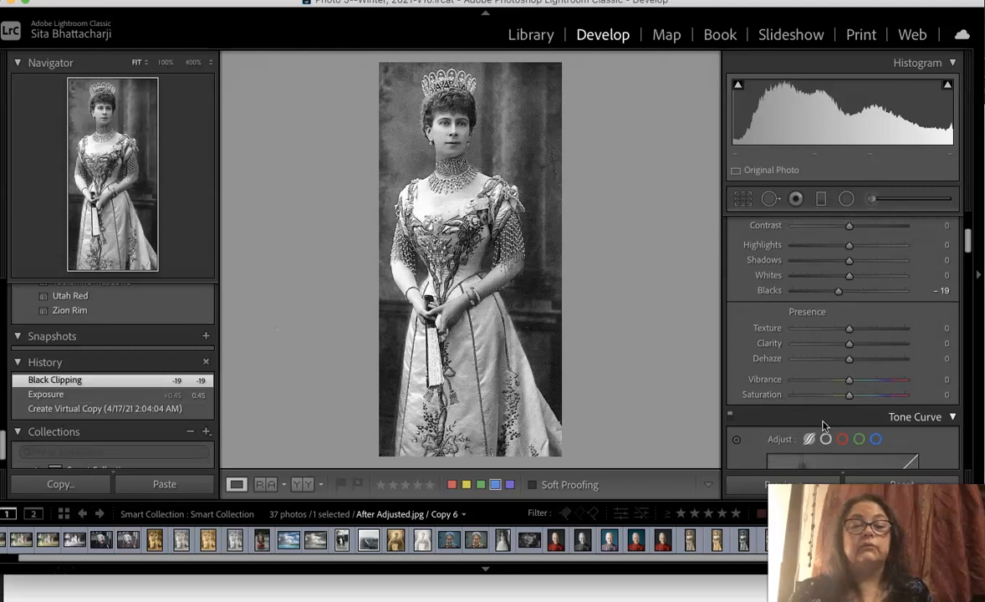
left_click(149, 411)
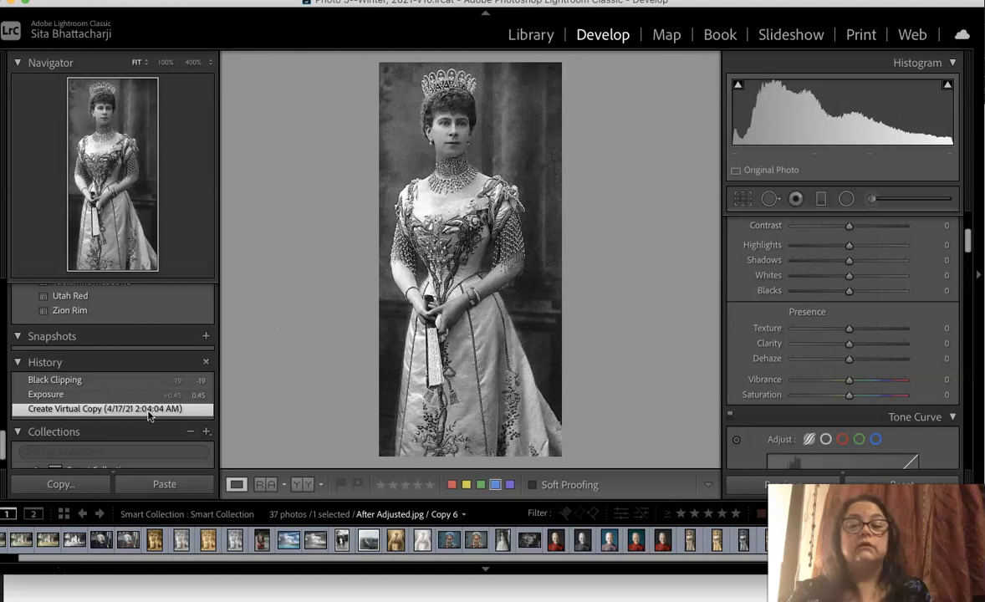
left_click(132, 381)
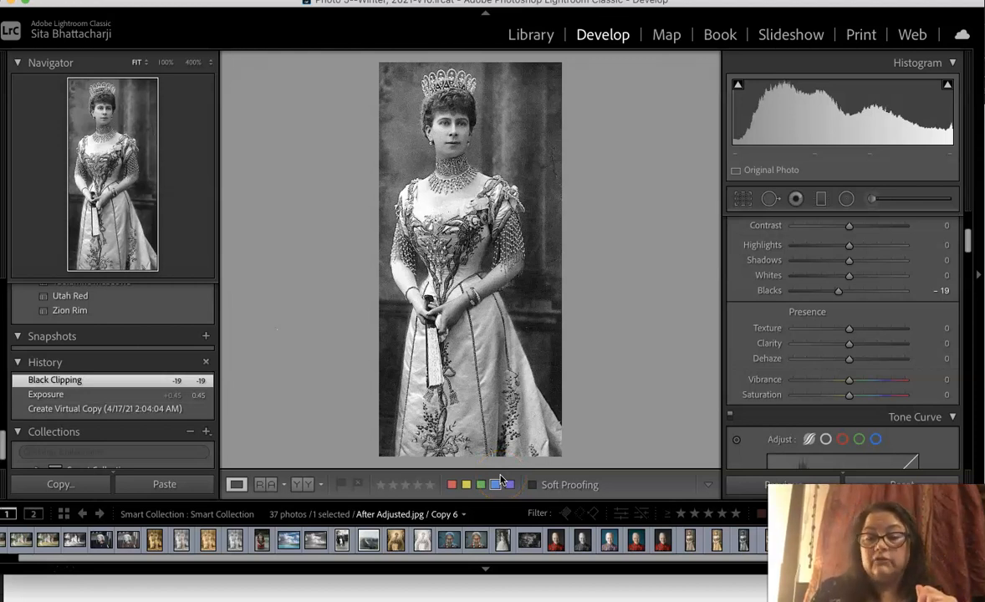
Enlarge the lighter Copy 5 of the portrait for inspection and return to the thumbnail grid
left_click(687, 541)
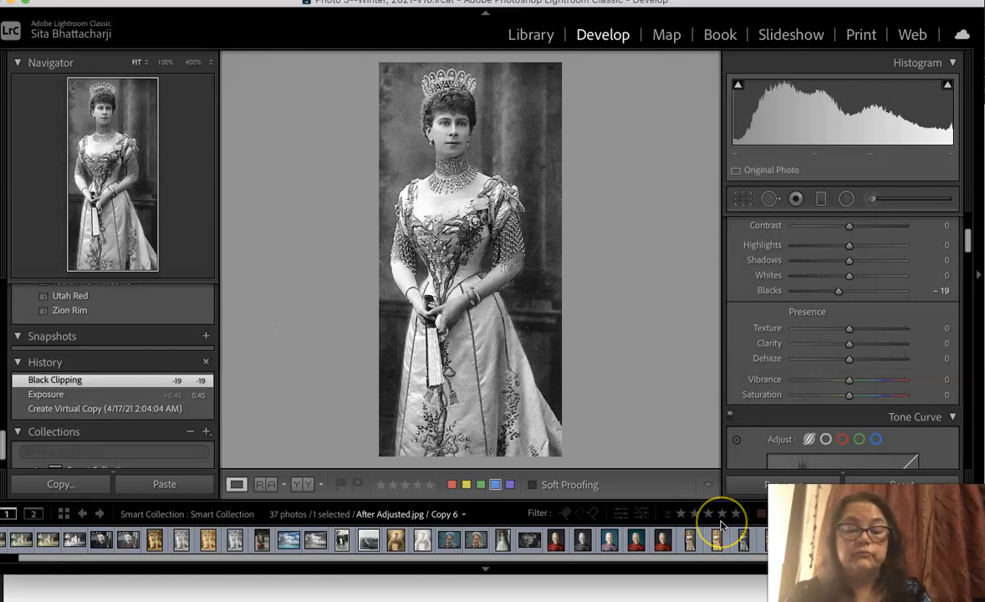
key("g")
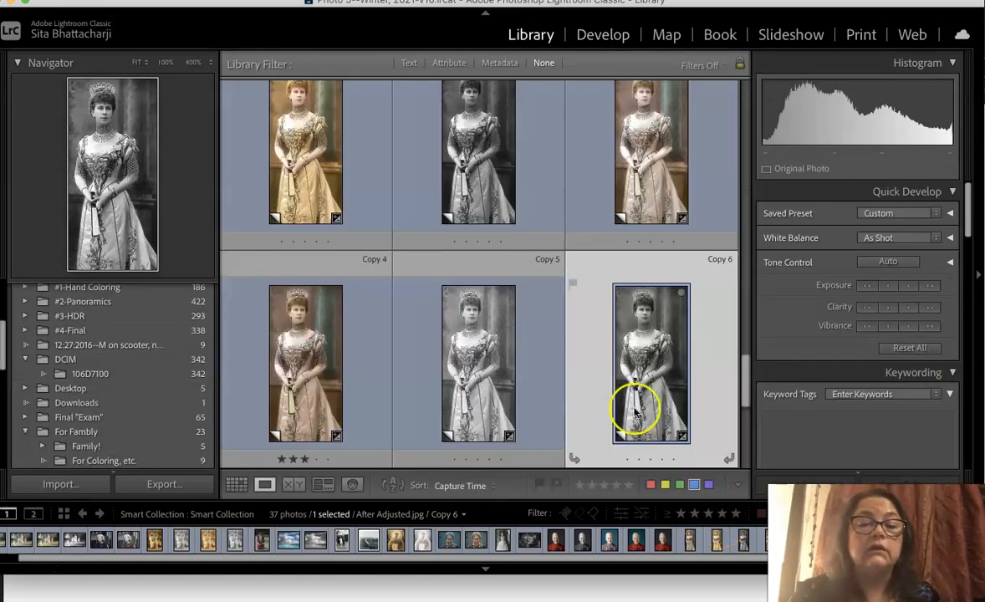
double_click(482, 365)
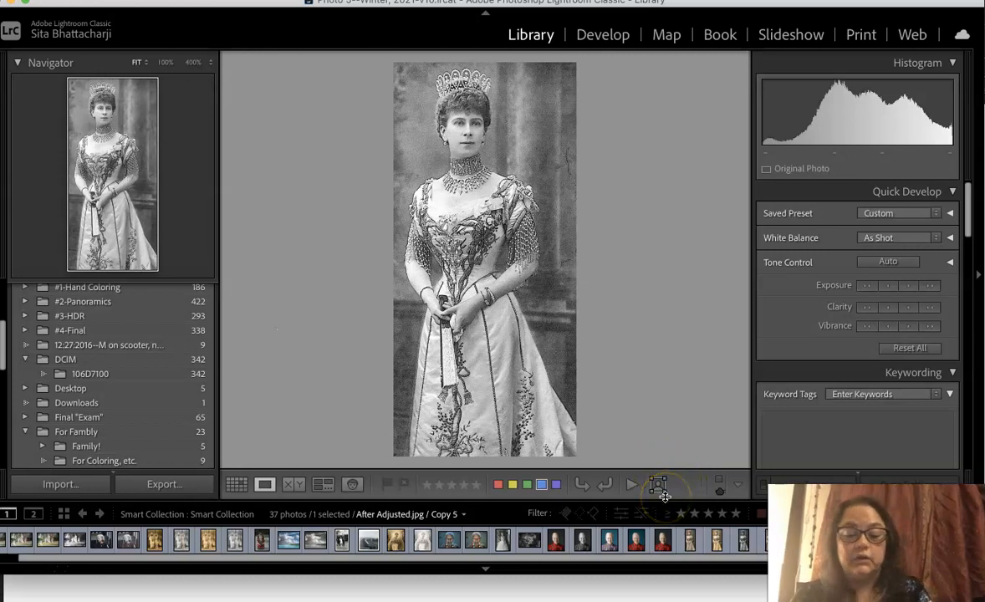
key("g")
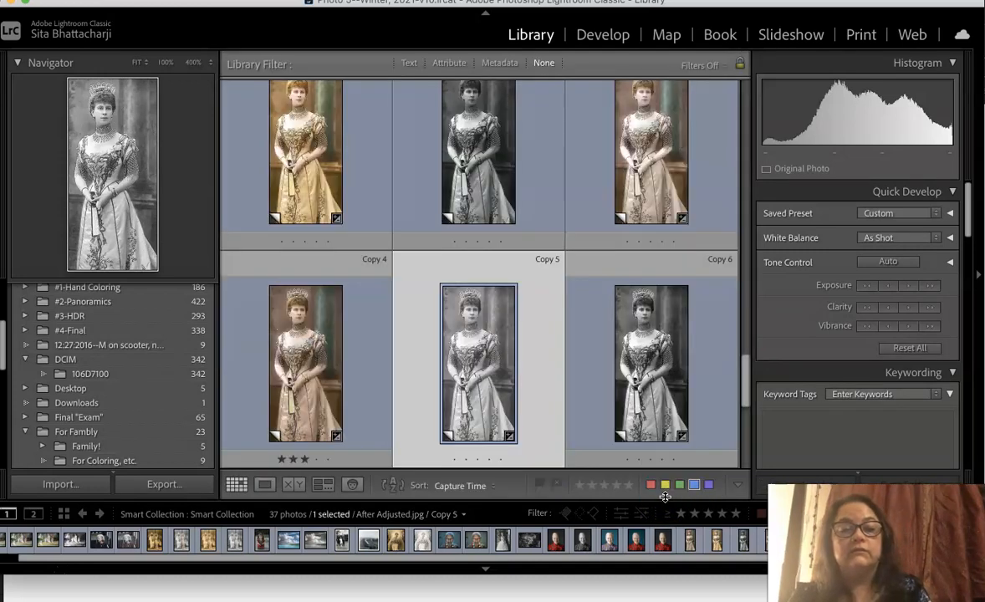
scroll(529, 362, "up", 1)
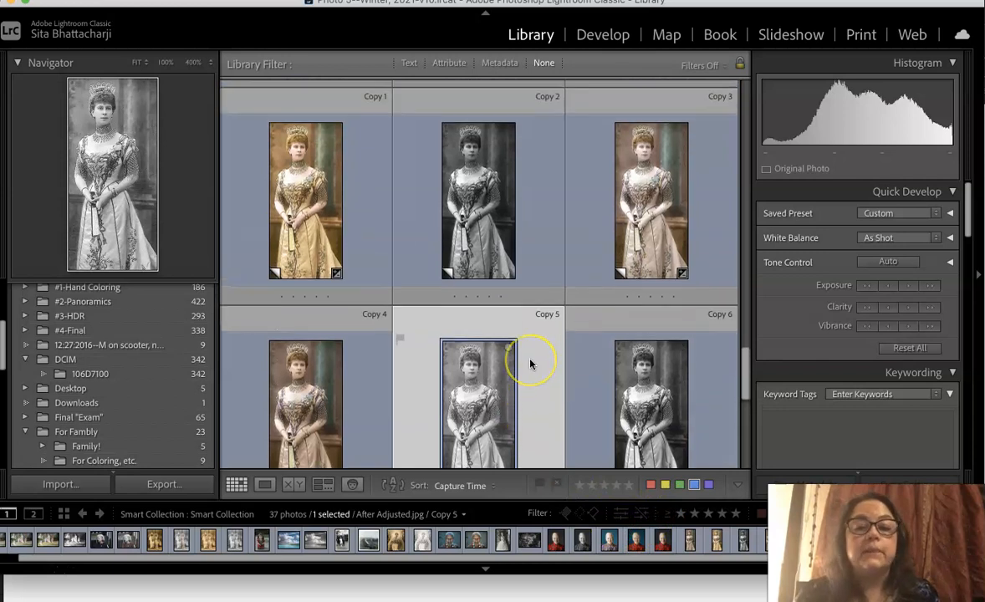
Enlarge the hand-colored After Adjusted.jpg portrait from the grid and view its colored versions Copy 1, Copy 3 and Copy 4
scroll(530, 362, "up", 1)
scroll(652, 269, "up", 1)
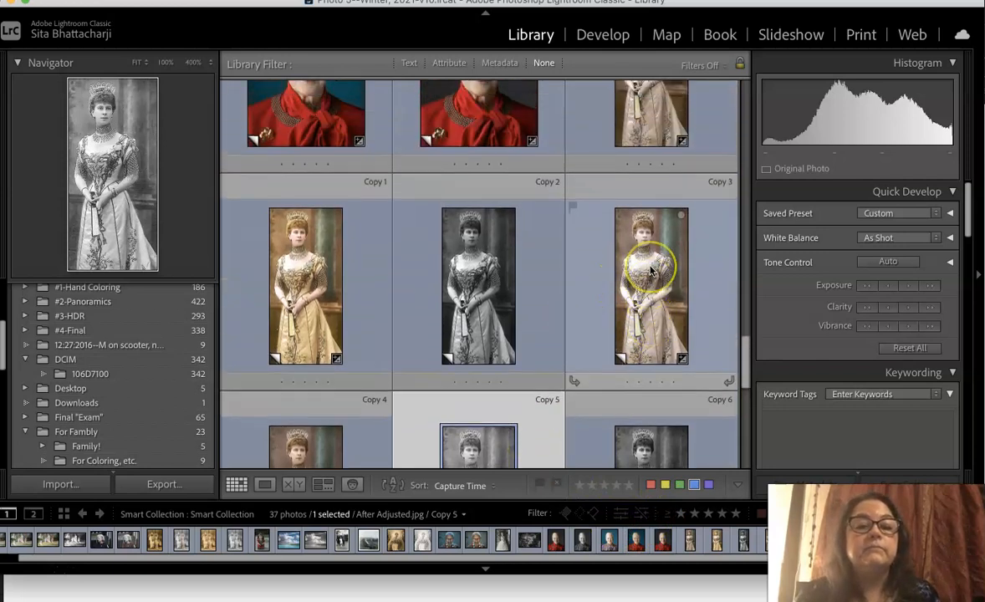
scroll(652, 269, "up", 2)
double_click(650, 220)
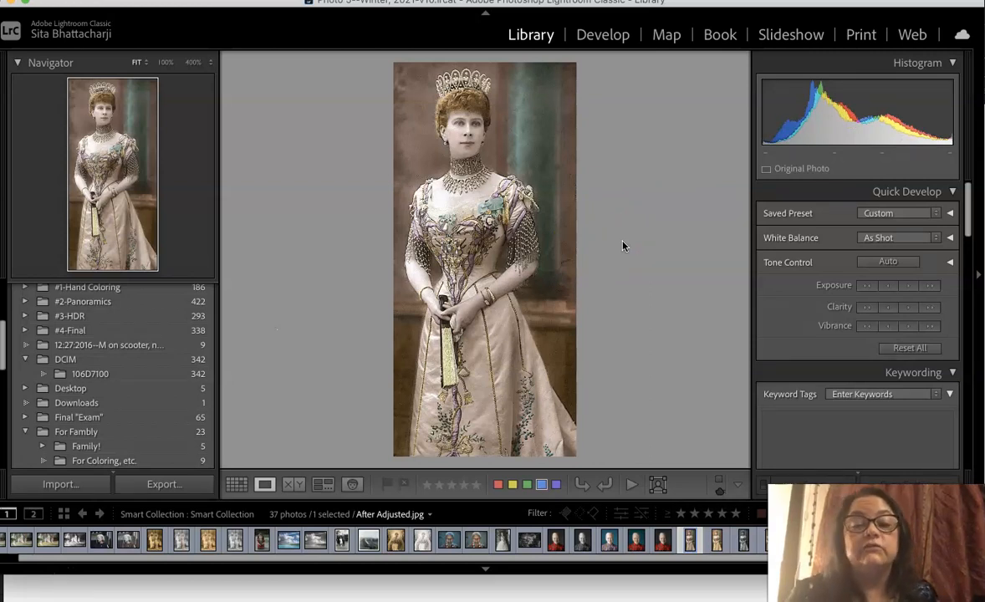
key("Right")
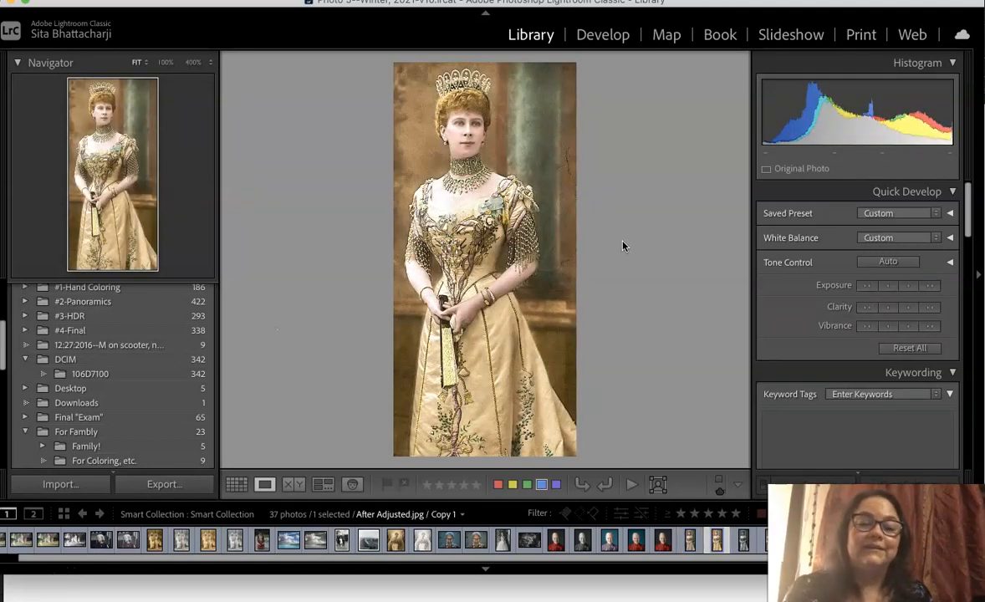
key("Right")
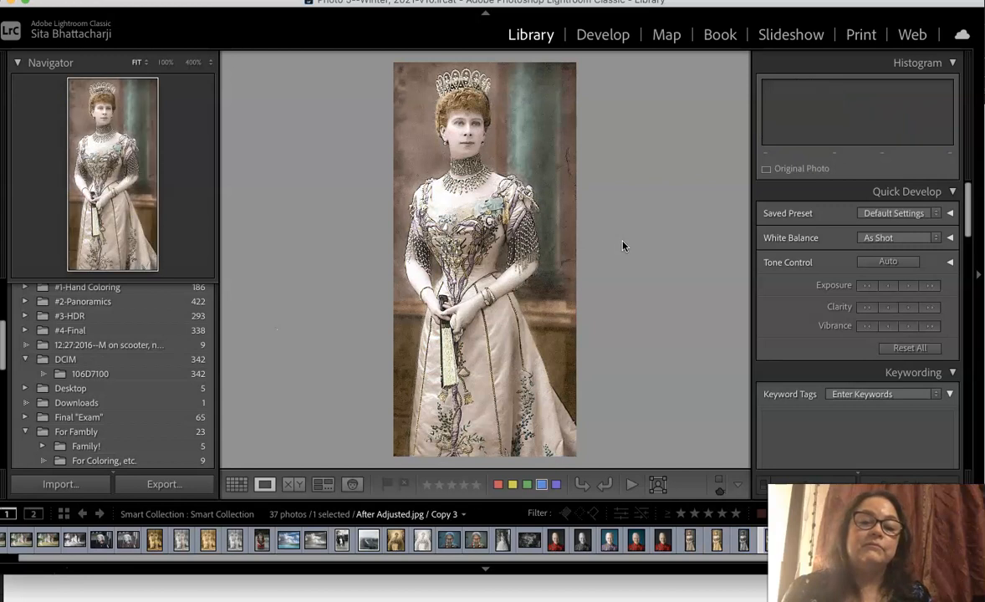
key("Right")
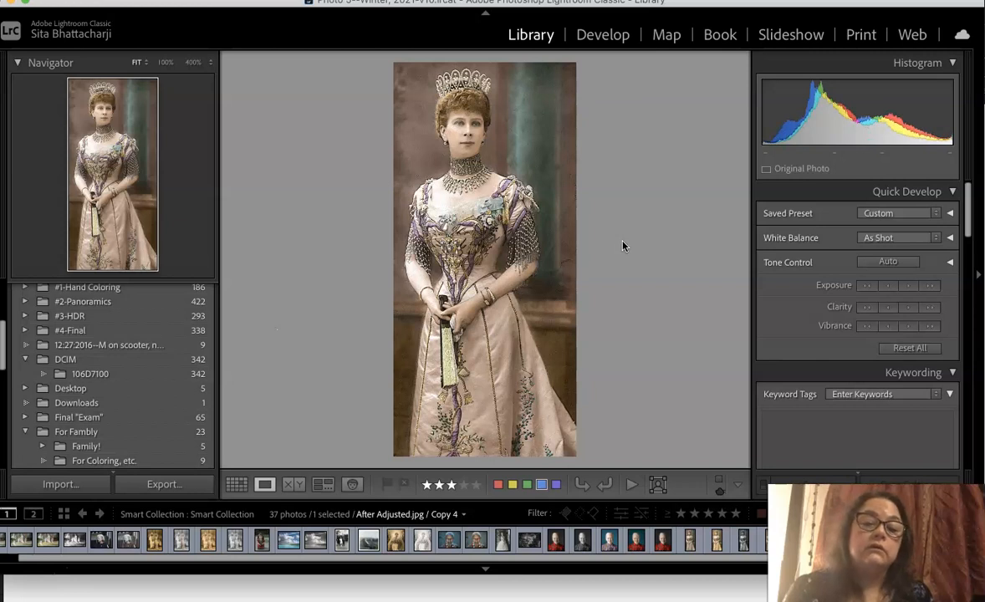
Go back to the After Adjusted.jpg master and compare its coloring with the golden-toned Copy 1, ending on the master
key("Left")
key("Left")
key("Left")
key("Left")
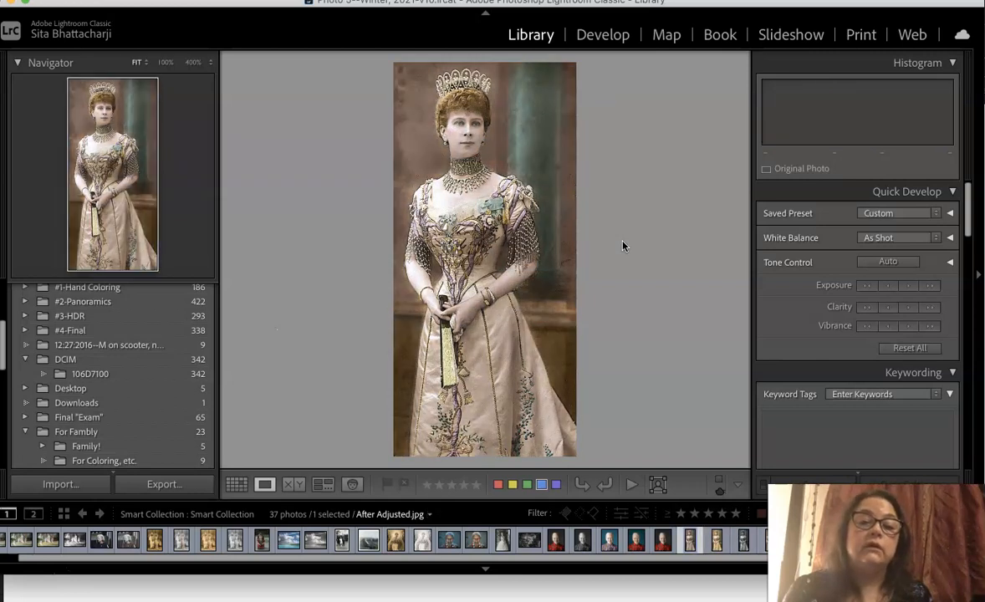
key("Left")
key("Right")
key("Right")
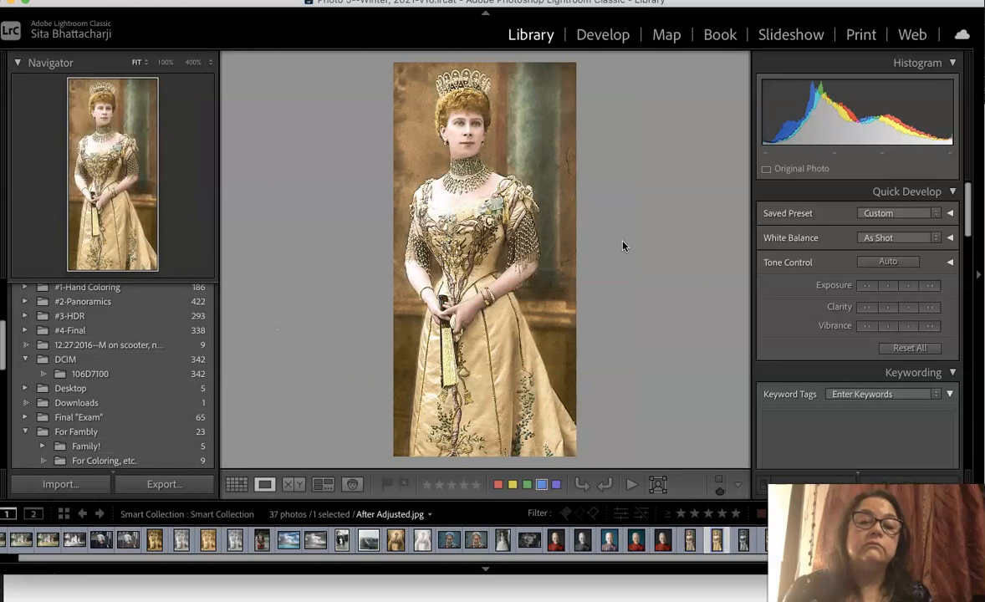
key("Left")
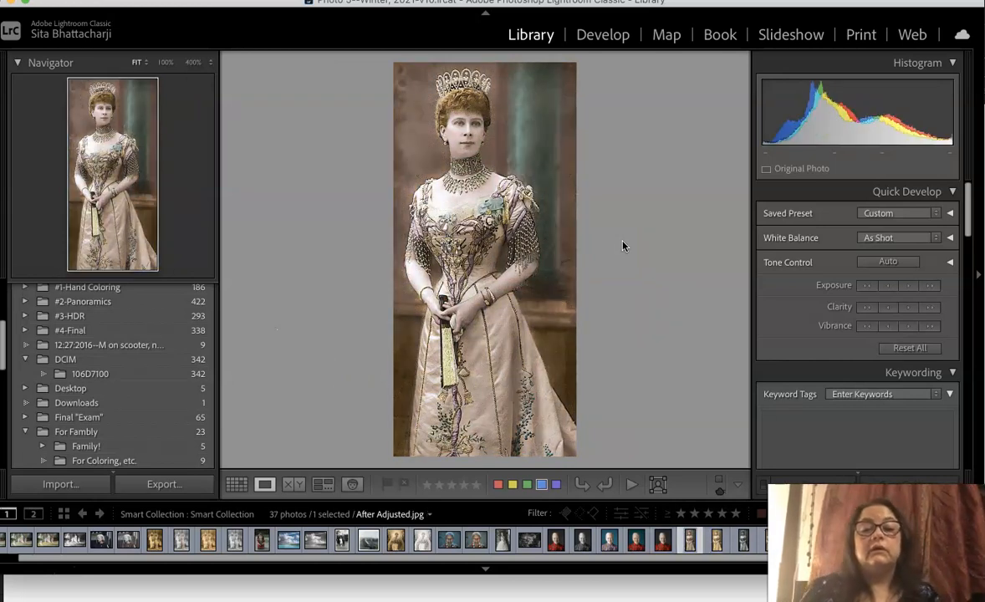
left_click(560, 247)
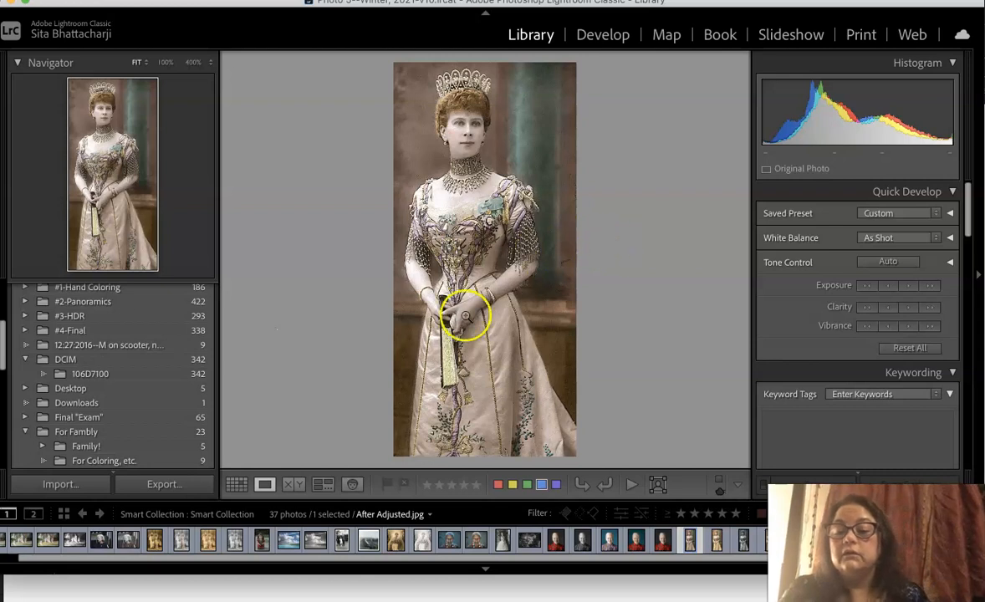
Switch to the Develop module, expand the edit history, and review Copy 2's history down to its Create Virtual Copy entry
key("d")
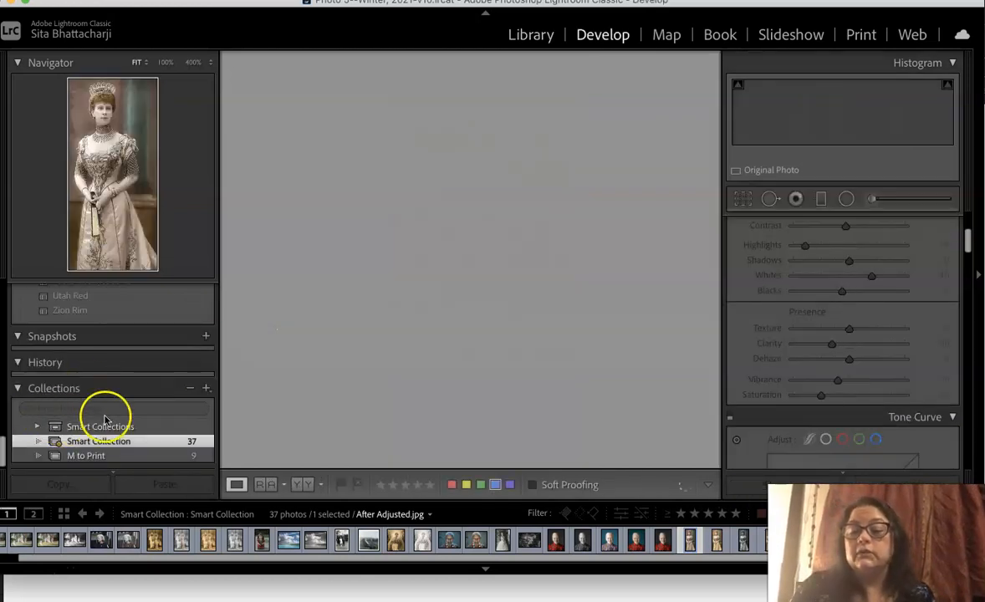
left_click(79, 363)
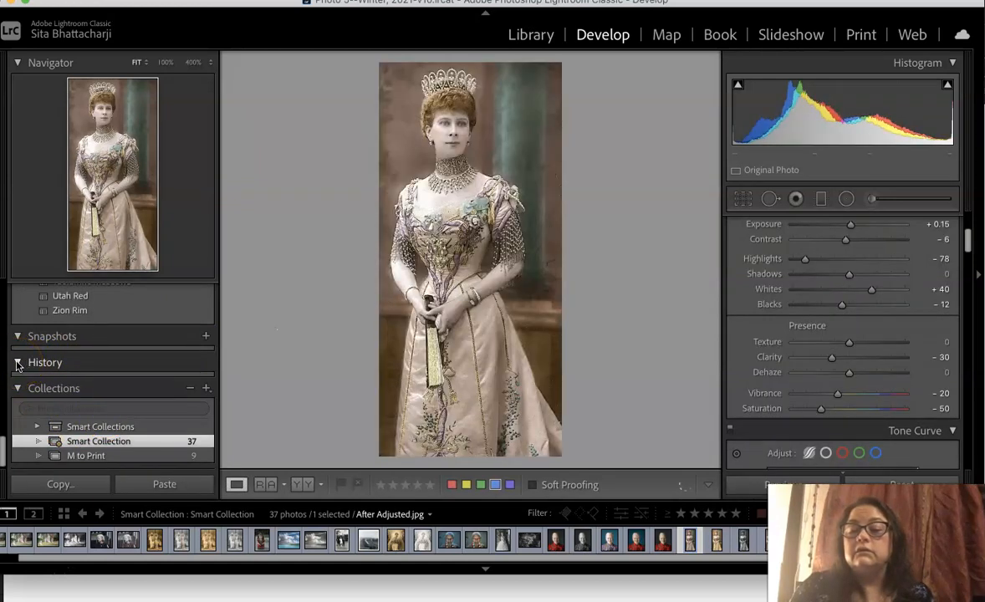
left_click(17, 364)
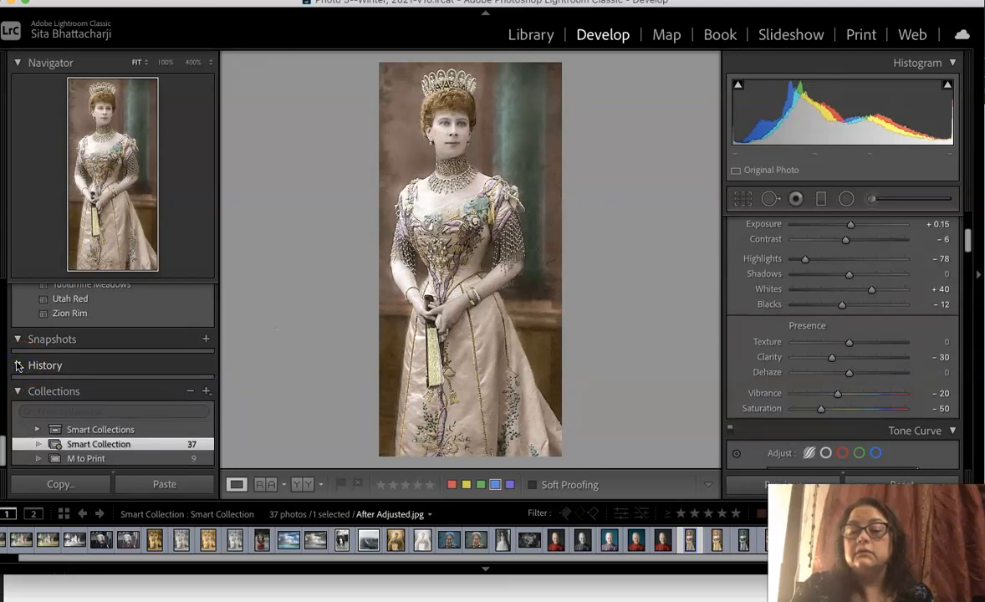
left_click(125, 359)
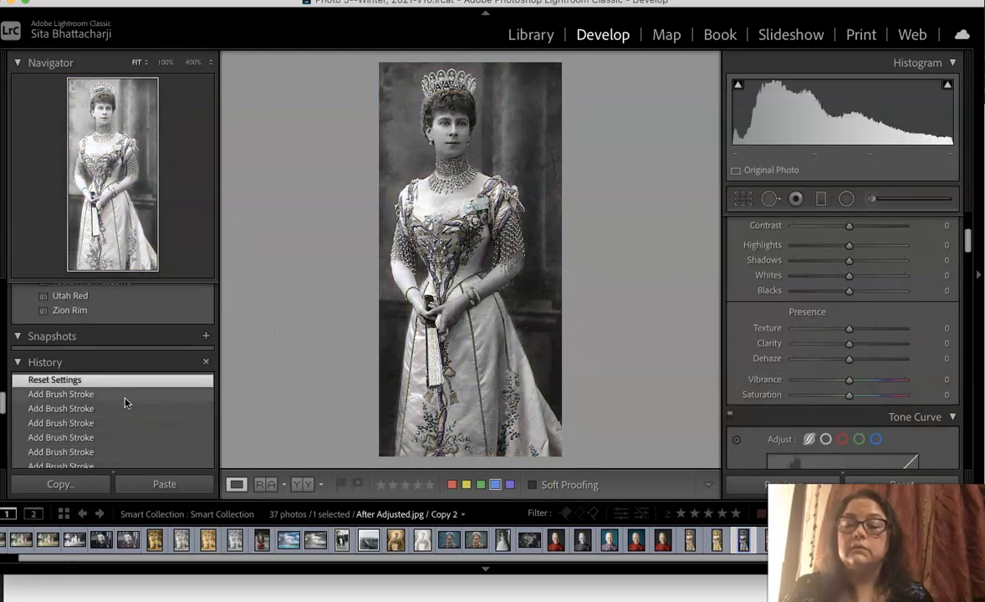
scroll(125, 403, "down", 6)
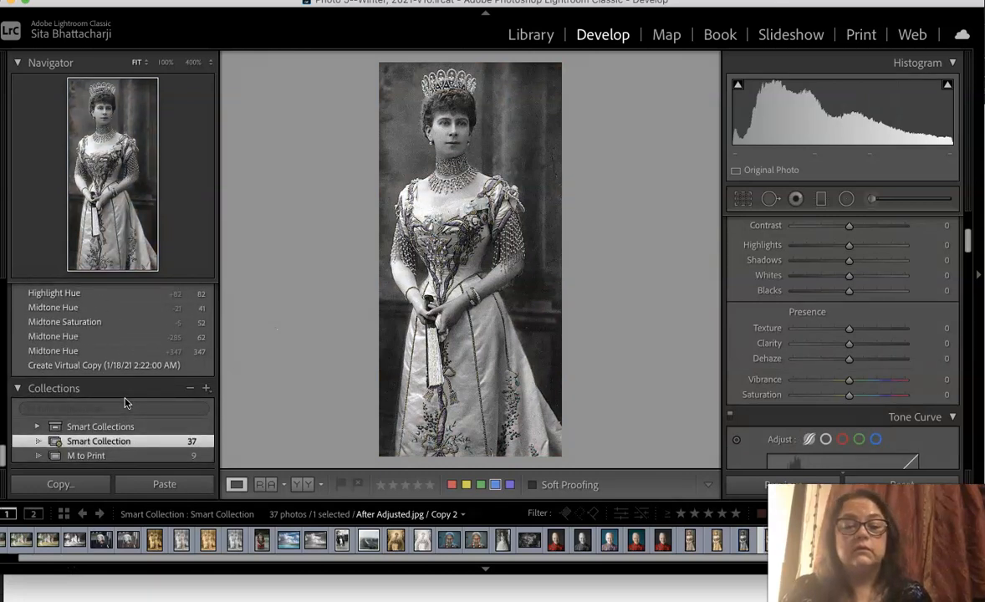
Show Copy 3 of the portrait and examine its edit history down to the Create Virtual Copy entry
key("Right")
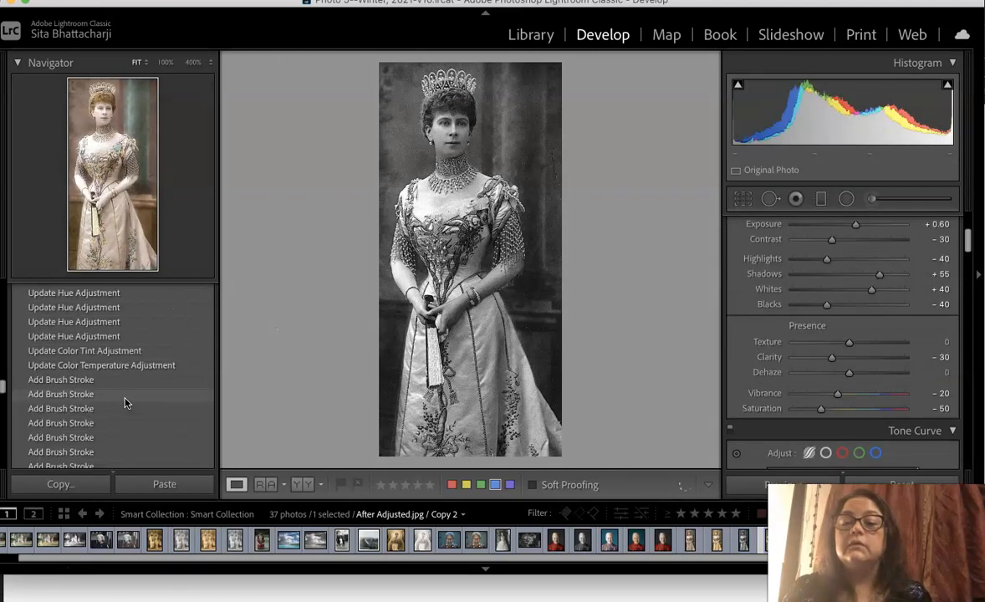
scroll(98, 397, "down", 5)
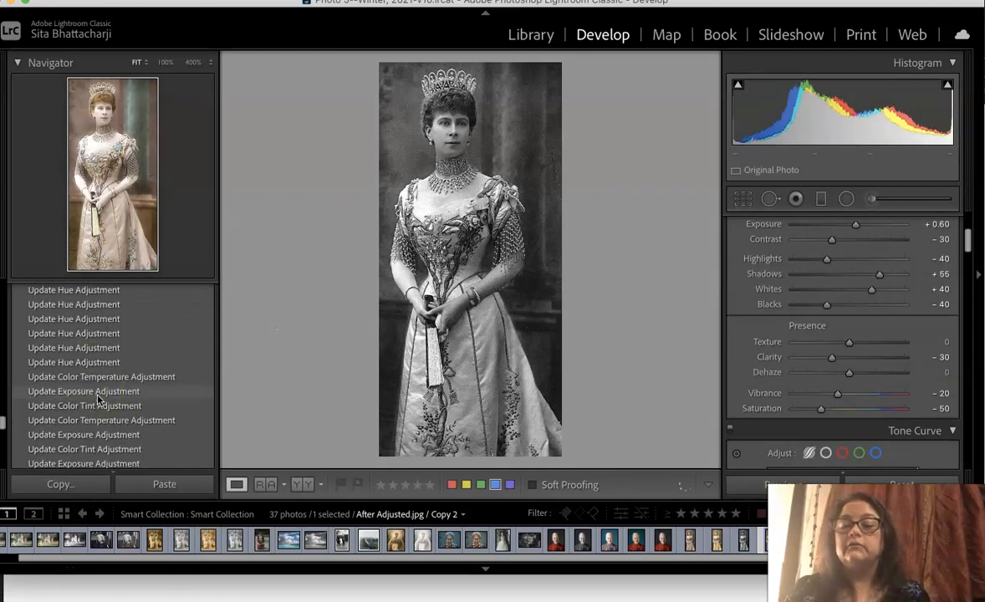
key("Right")
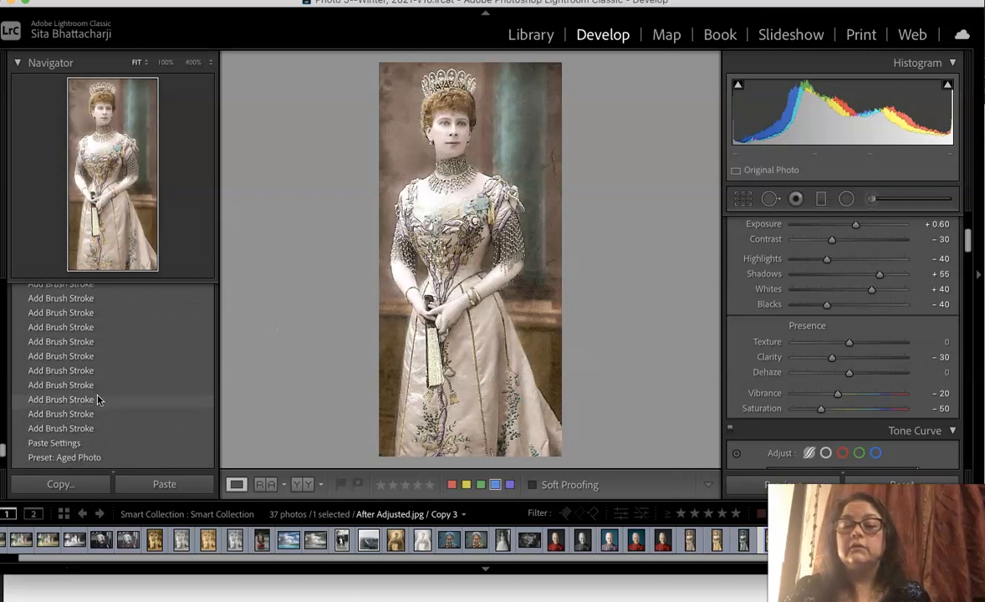
scroll(98, 398, "down", 3)
scroll(98, 399, "up", 1)
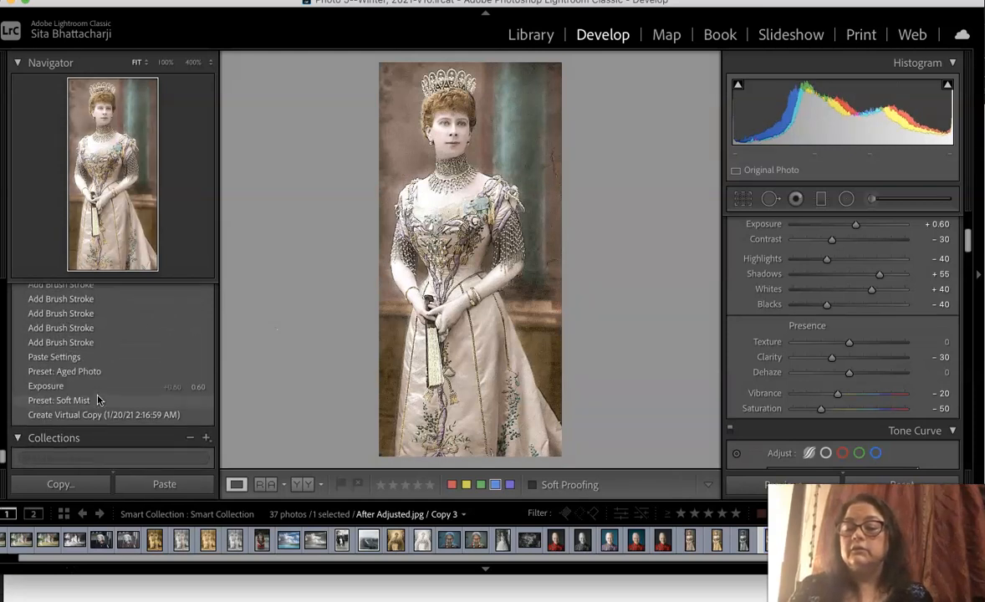
Compare Copy 3's Create Virtual Copy, Preset: Aged Photo and Paste Settings history states
left_click(84, 414)
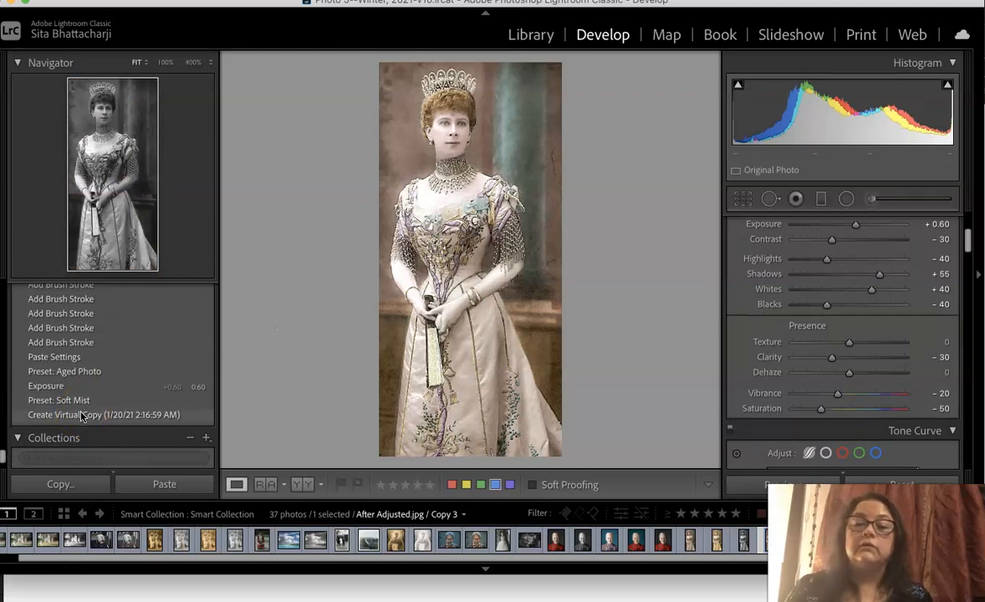
left_click(67, 420)
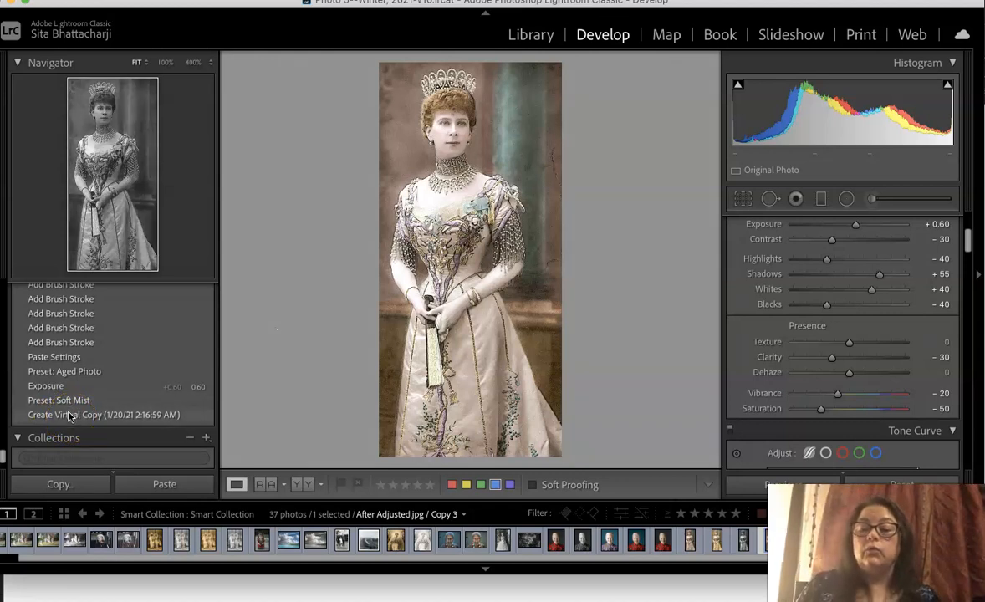
left_click(66, 416)
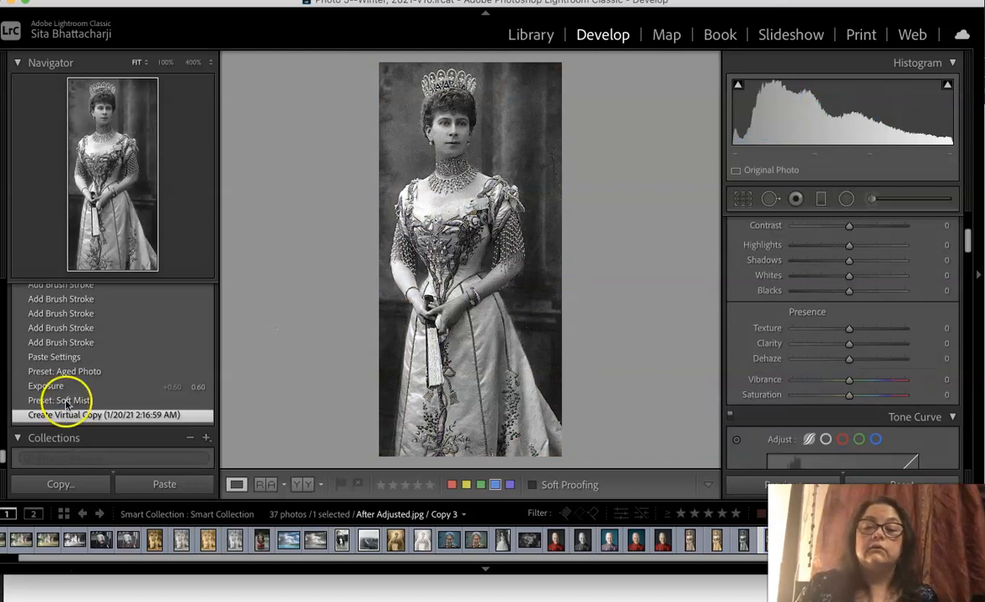
scroll(68, 399, "up", 2)
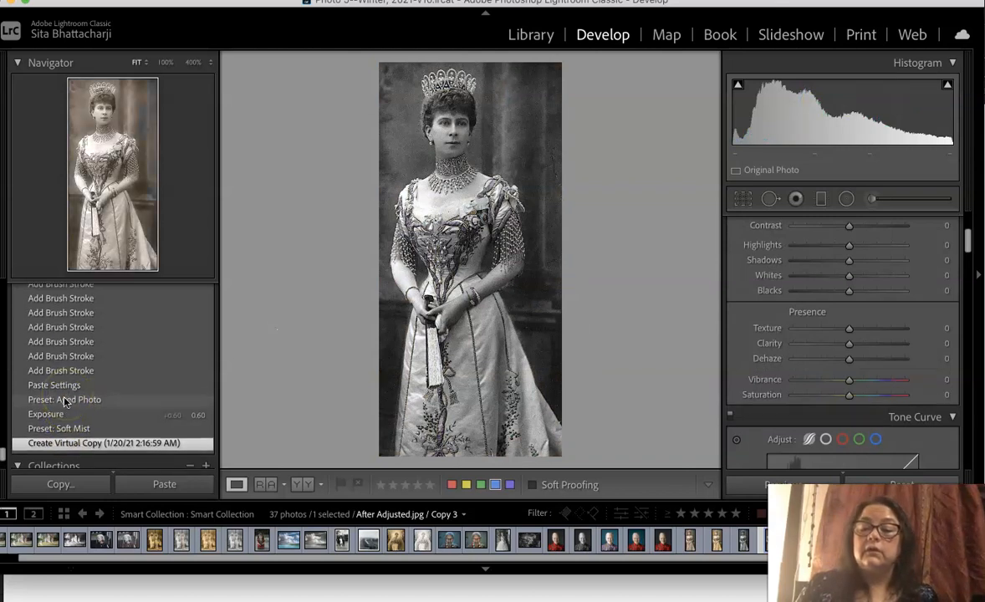
left_click(66, 402)
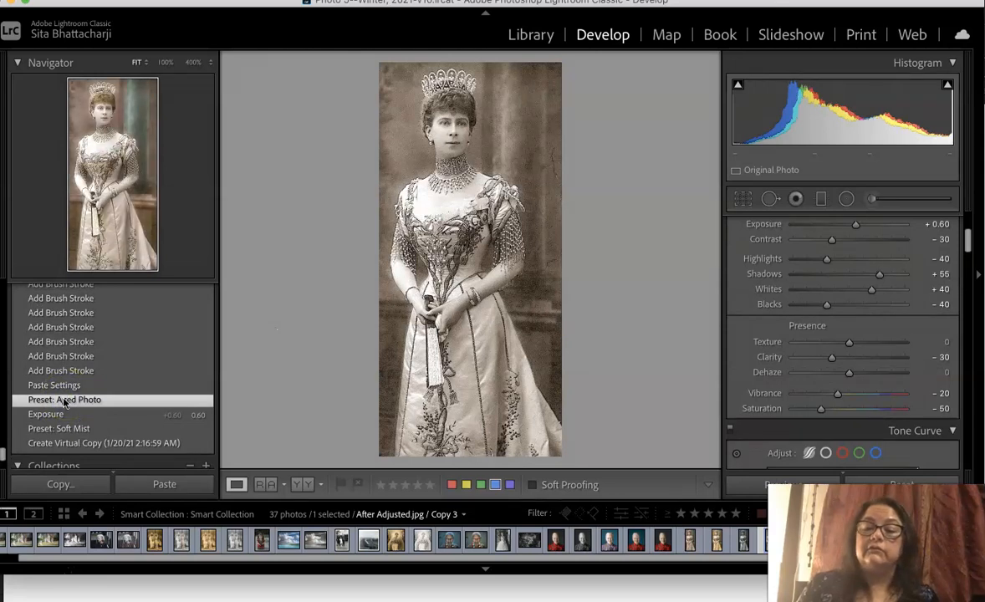
left_click(63, 387)
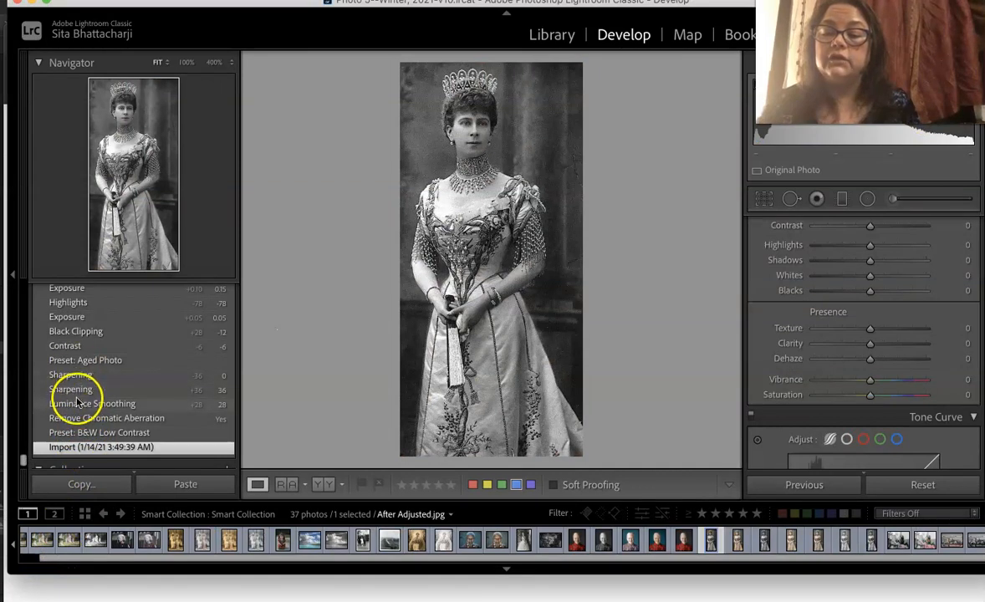
Step the After Adjusted.jpg master through its Luminance Smoothing history state to the Preset: Aged Photo state
left_click(76, 405)
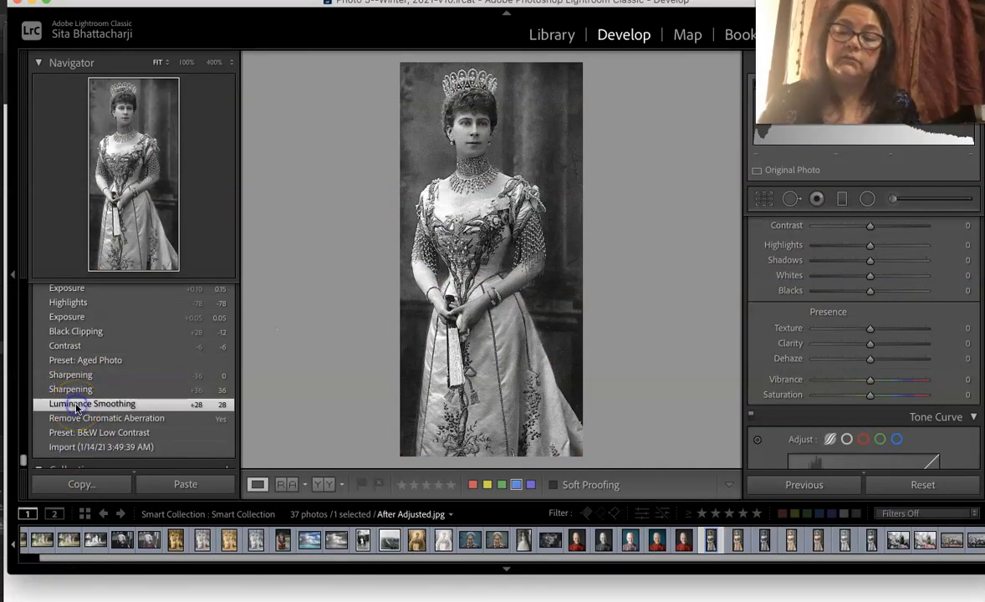
scroll(71, 376, "up", 3)
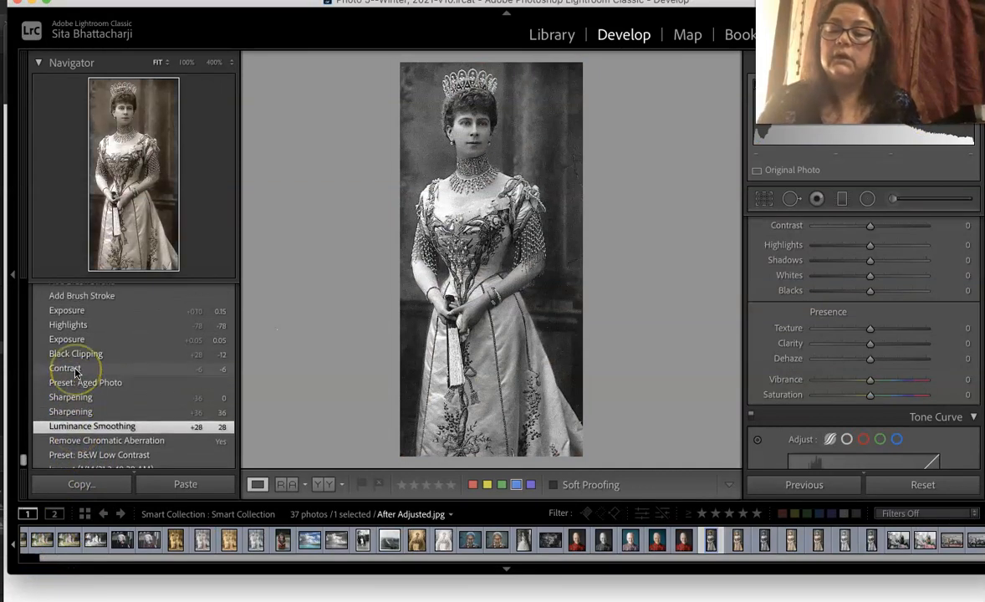
left_click(73, 408)
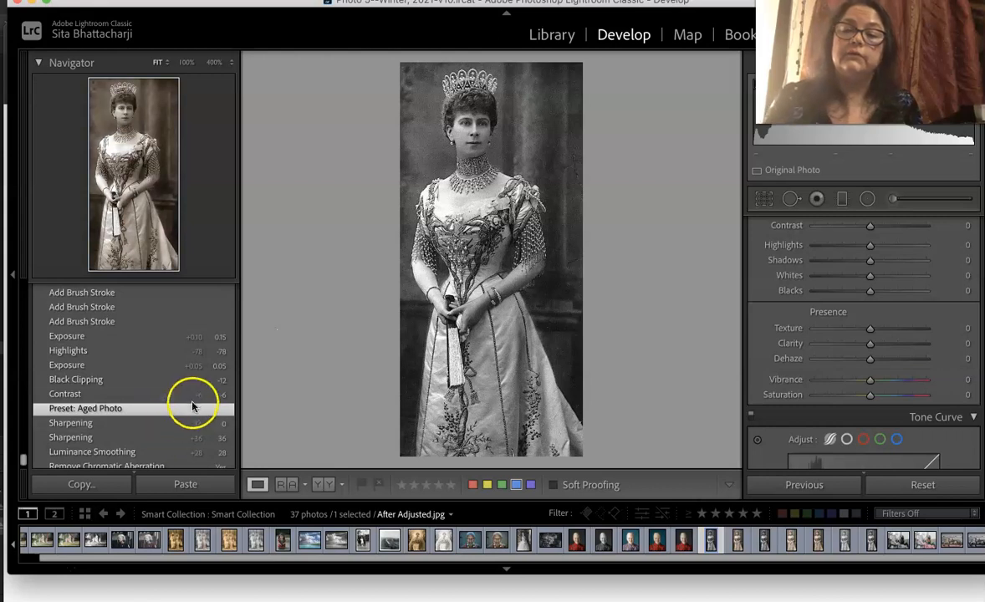
left_click(146, 408)
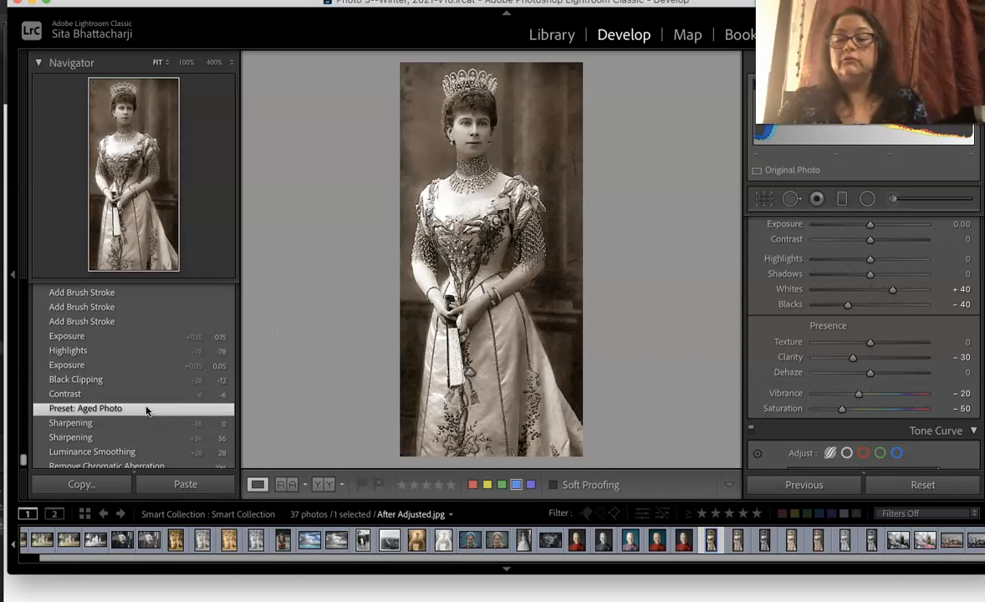
Examine the brush stroke and toning hue entries in the After Adjusted.jpg edit history, going from the Aged Photo preset toward newer edits
scroll(125, 368, "up", 5)
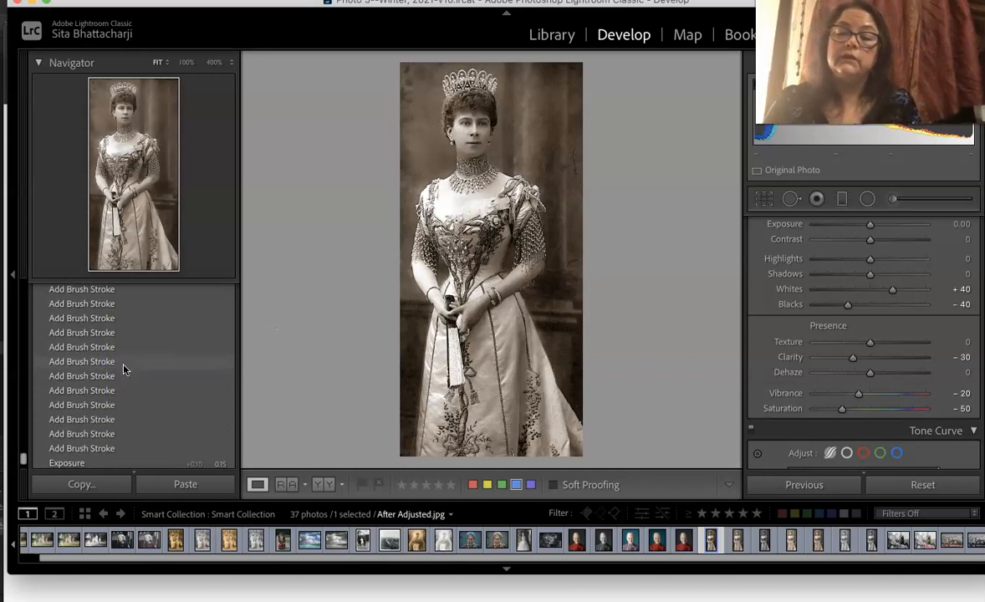
scroll(123, 369, "down", 2)
scroll(123, 369, "up", 2)
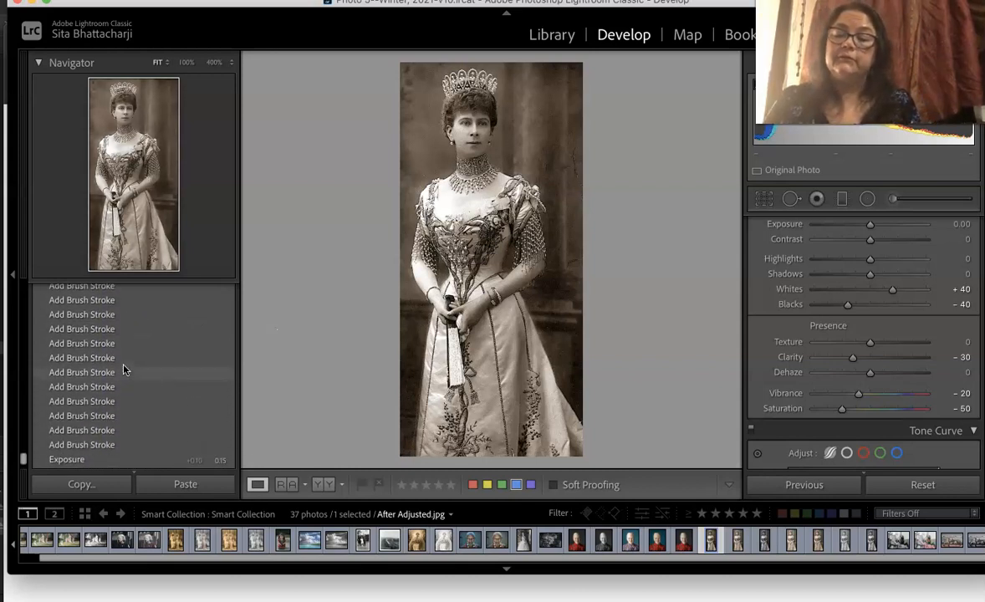
scroll(122, 370, "up", 6)
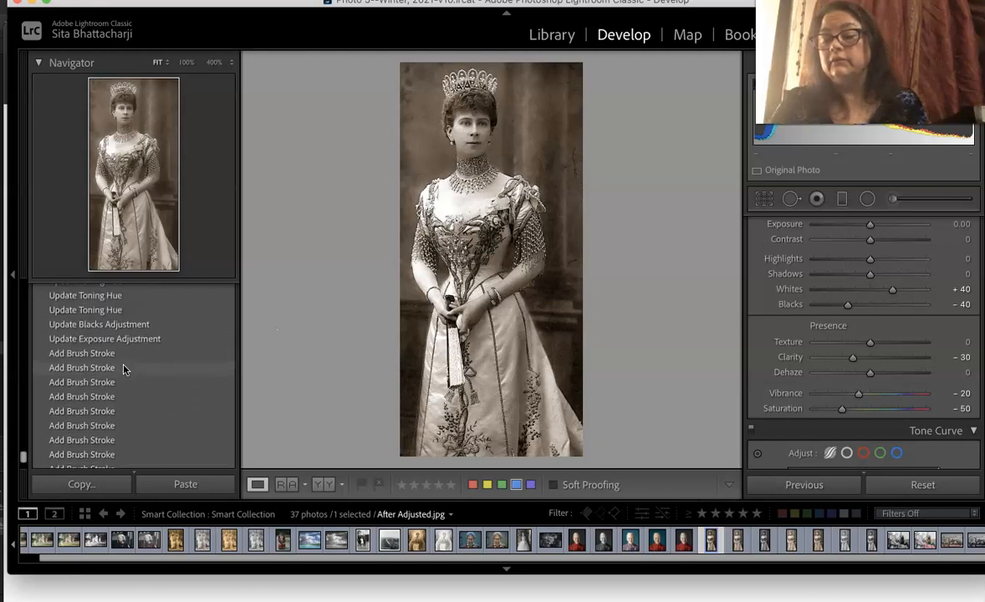
scroll(123, 370, "up", 6)
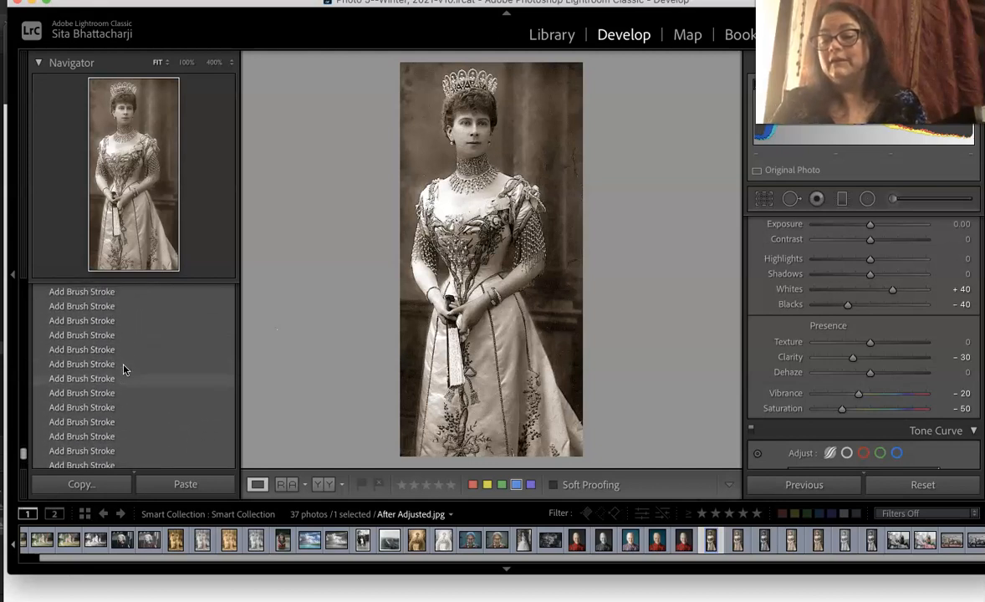
scroll(122, 370, "up", 6)
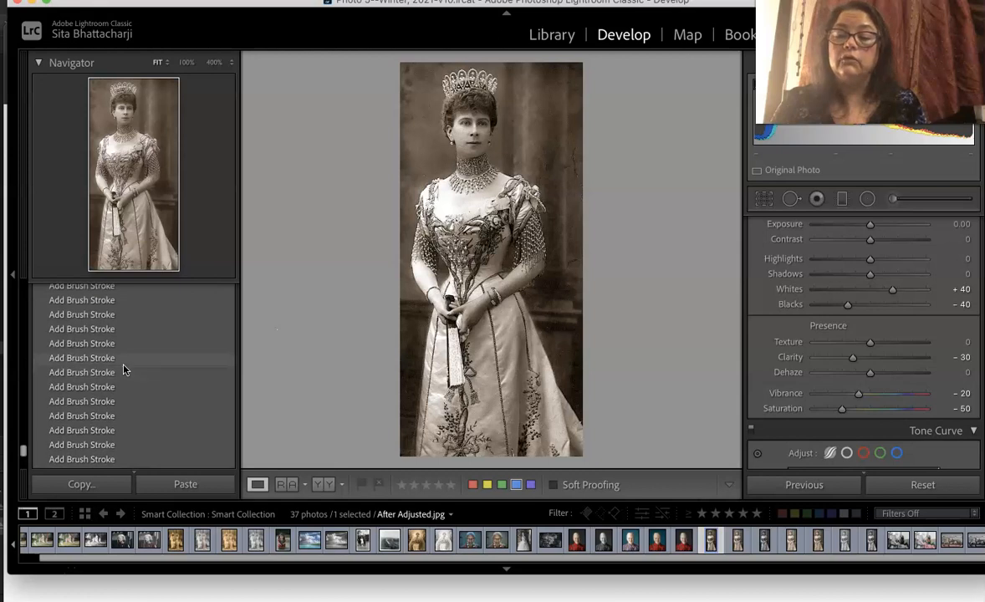
scroll(123, 370, "up", 6)
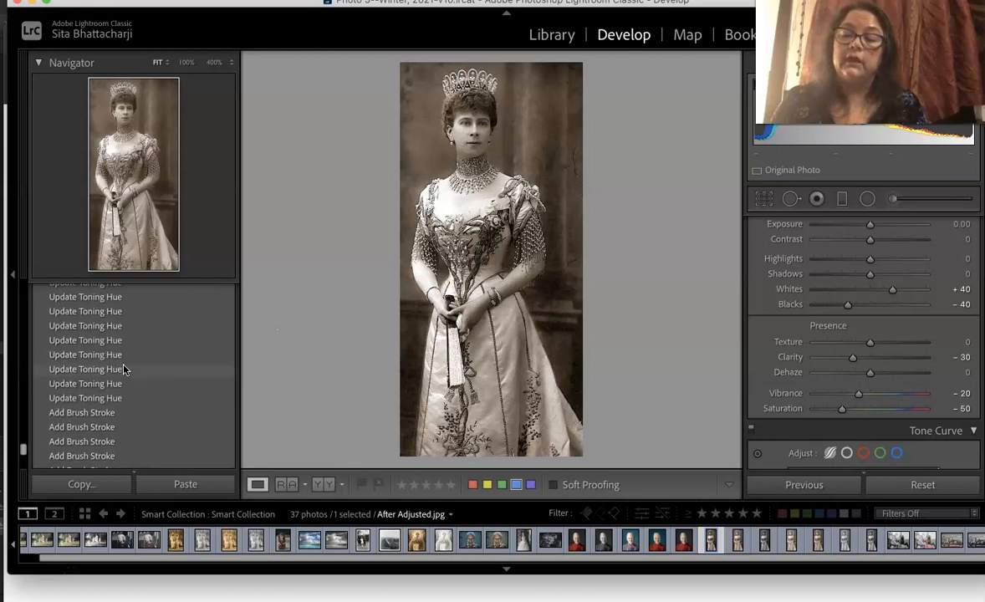
scroll(123, 370, "up", 1)
scroll(123, 370, "up", 10)
scroll(123, 369, "up", 10)
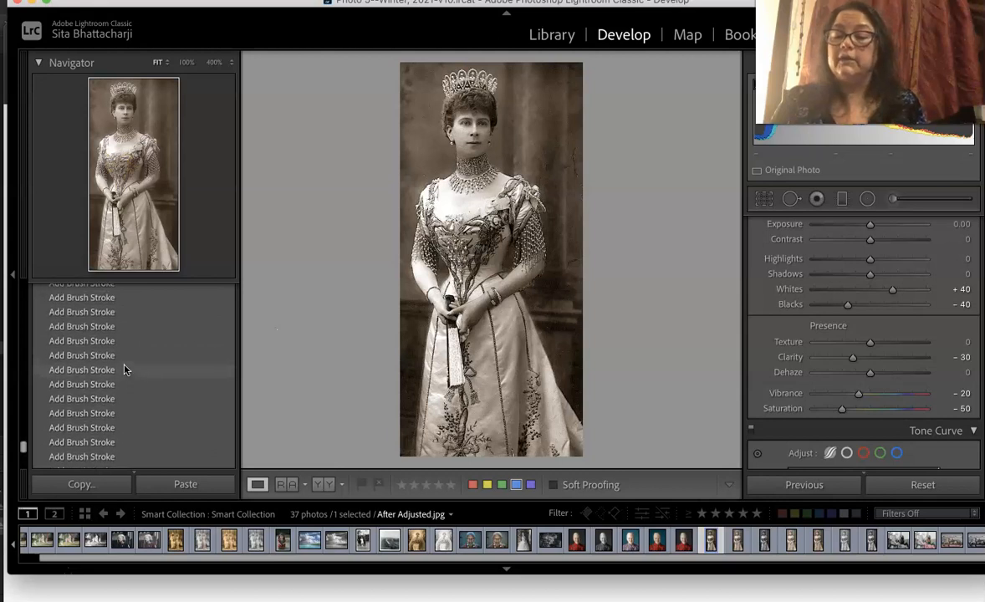
scroll(124, 370, "up", 10)
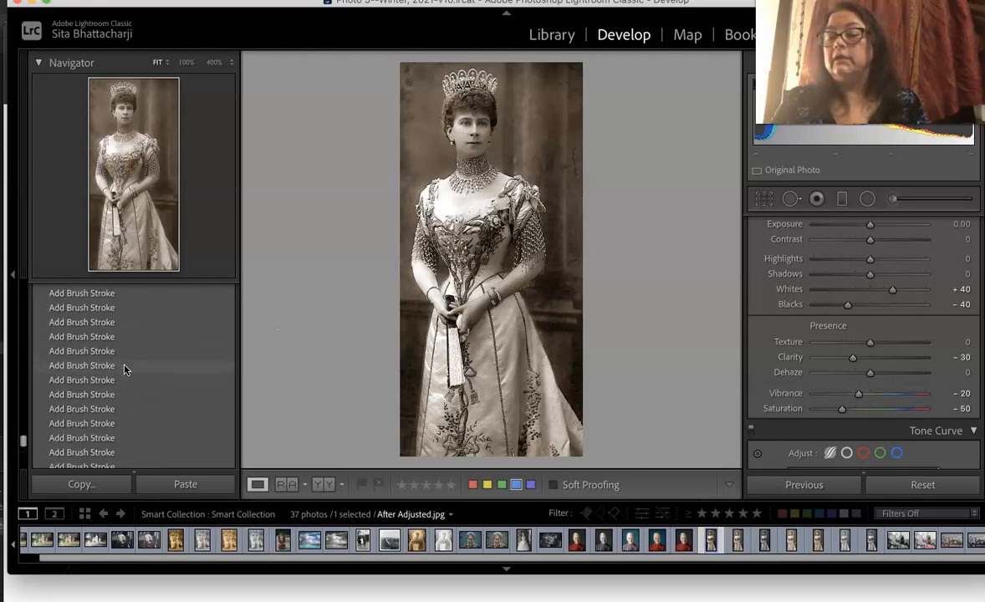
scroll(124, 370, "up", 10)
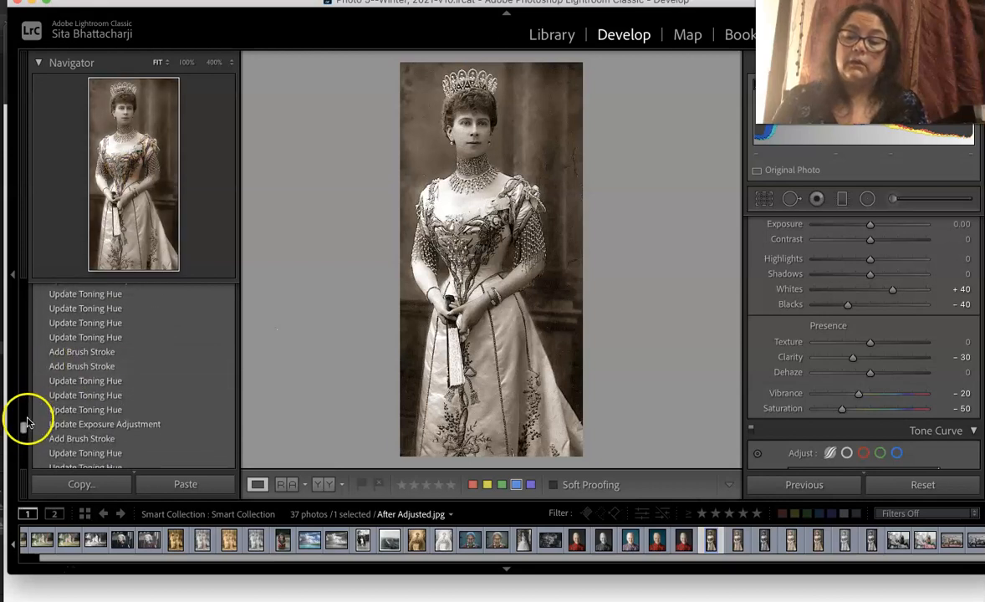
Return to the newest entry of the edit history and restore the topmost Update Spot Removal state
mouse_move(24, 426)
left_mouse_down()
mouse_move(22, 369)
mouse_move(48, 301)
mouse_move(49, 258)
left_mouse_up()
mouse_move(31, 297)
left_mouse_down()
mouse_move(22, 287)
mouse_move(23, 306)
mouse_move(16, 296)
left_mouse_up()
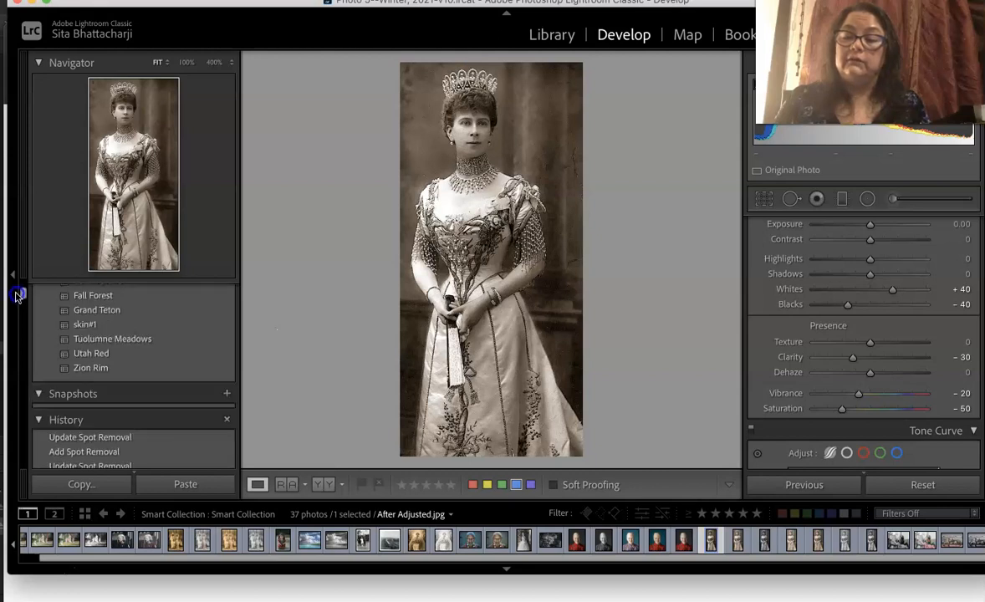
left_click(101, 439)
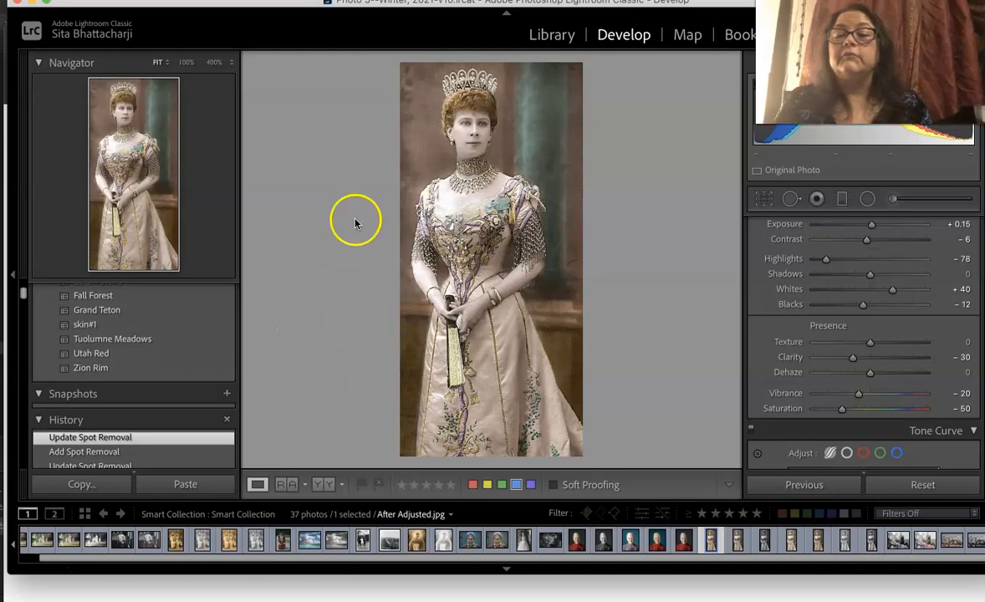
Enlarge the colored portrait to 400% and examine the hand coloring of the bodice, sash, necklace, face, hair and crown
left_click(454, 209)
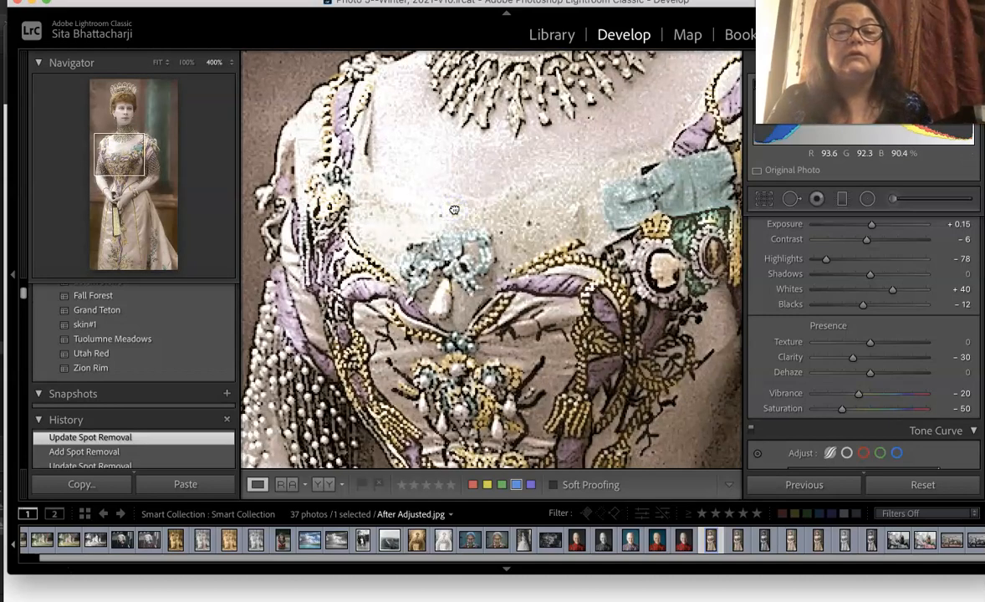
scroll(454, 209, "down", 5)
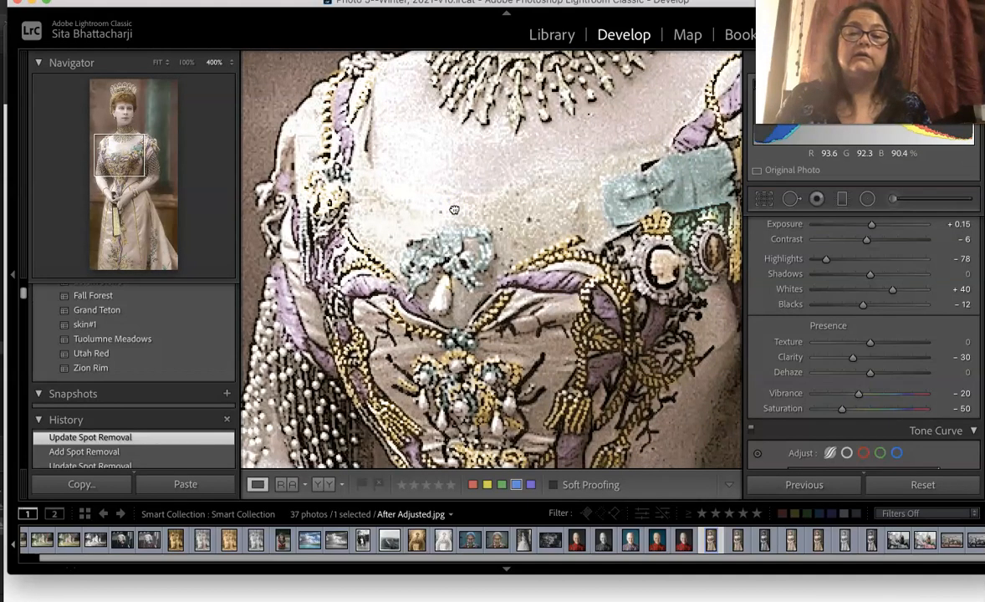
scroll(454, 209, "down", 3)
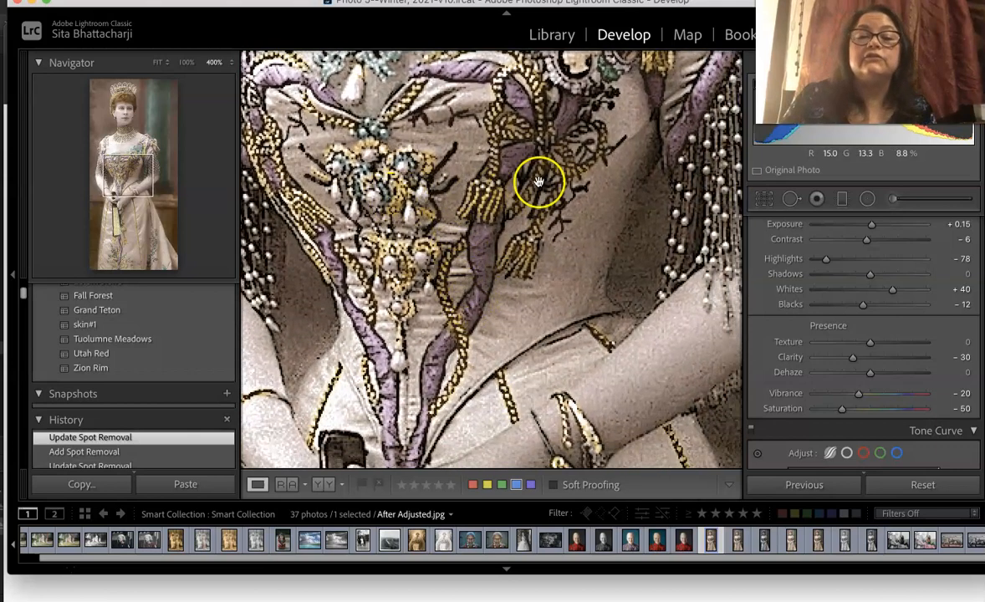
scroll(539, 181, "up", 3)
scroll(538, 181, "up", 5)
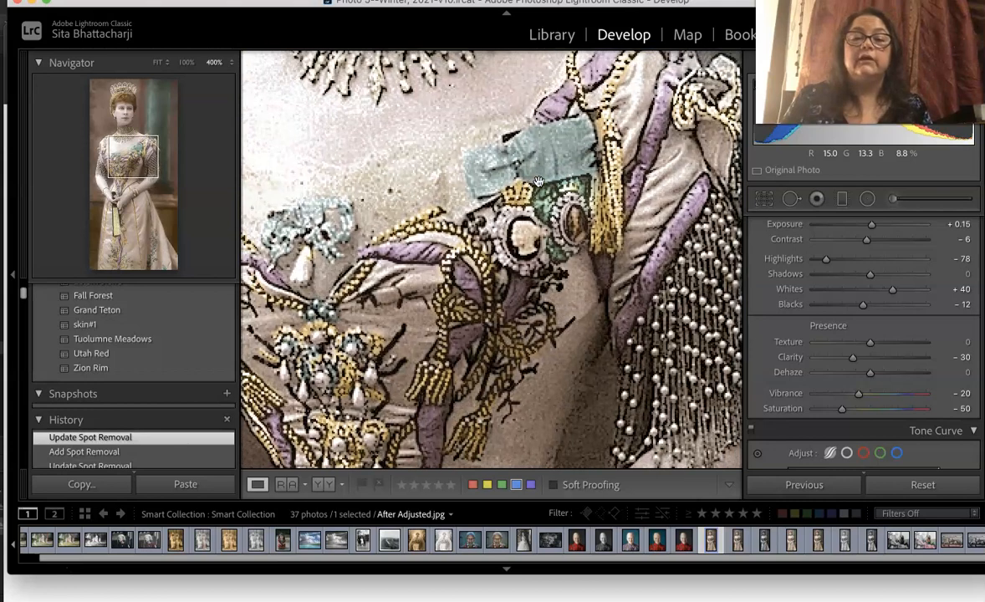
scroll(538, 181, "up", 5)
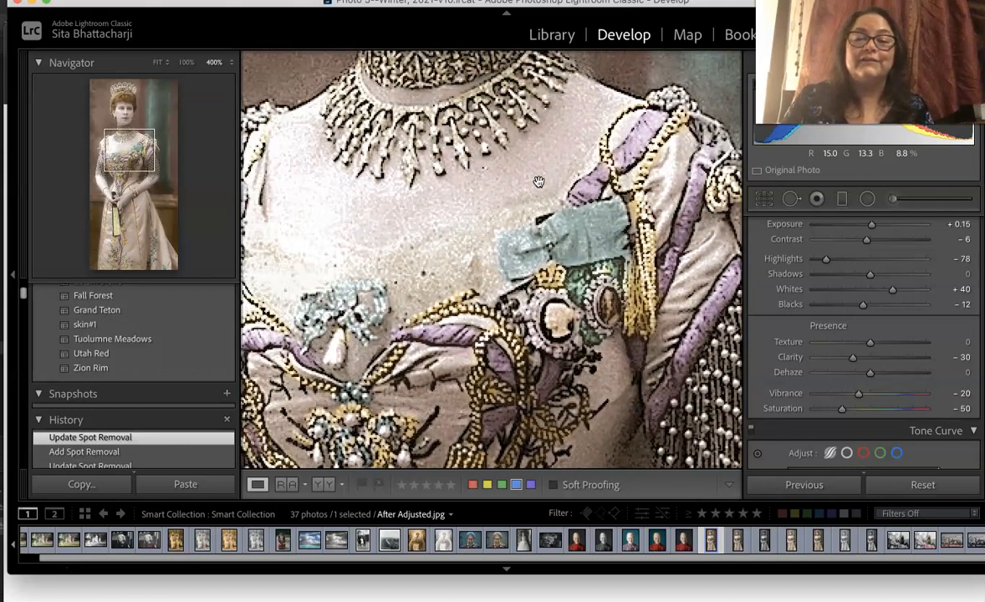
scroll(539, 181, "up", 4)
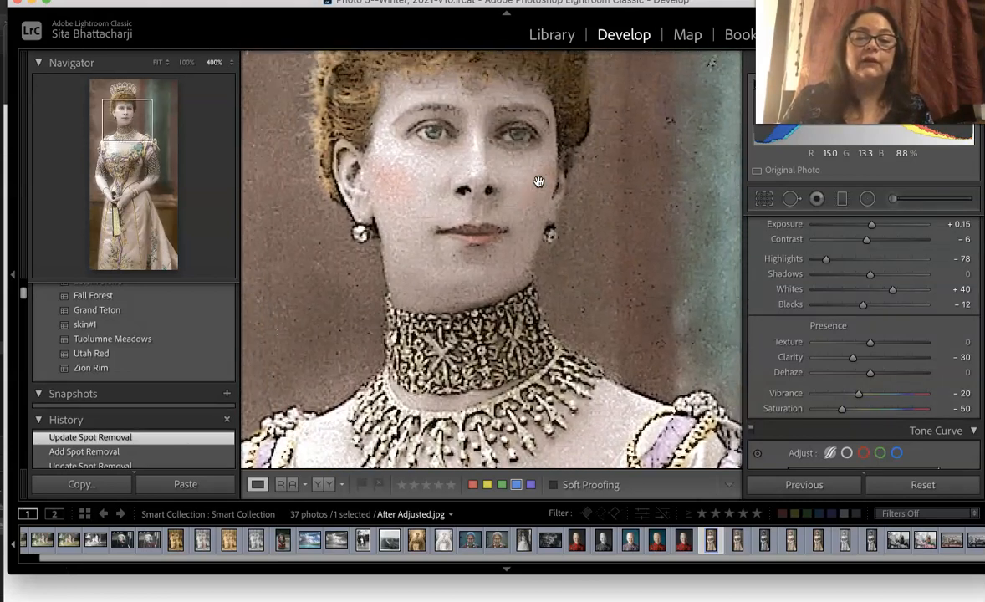
scroll(539, 181, "up", 2)
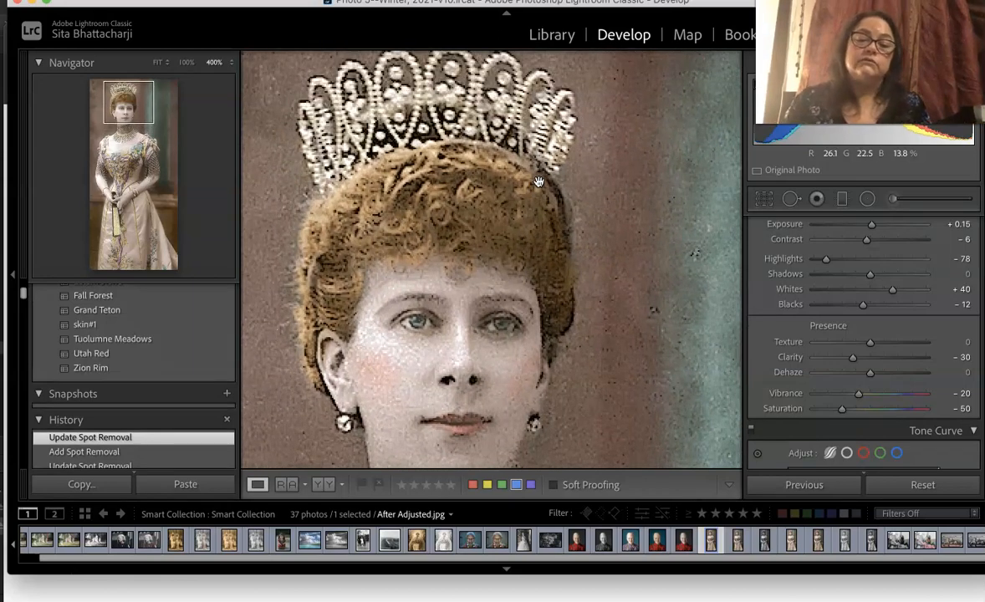
Examine the coloring from the face down to the hem embroidery at 400%, and return the portrait to the Fit view
scroll(441, 208, "down", 10)
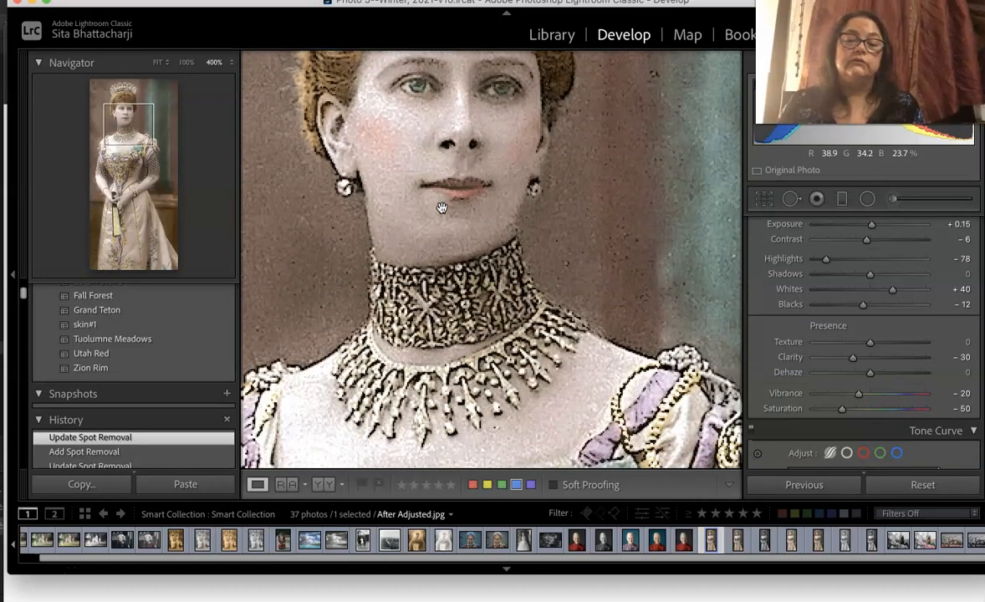
scroll(441, 207, "down", 8)
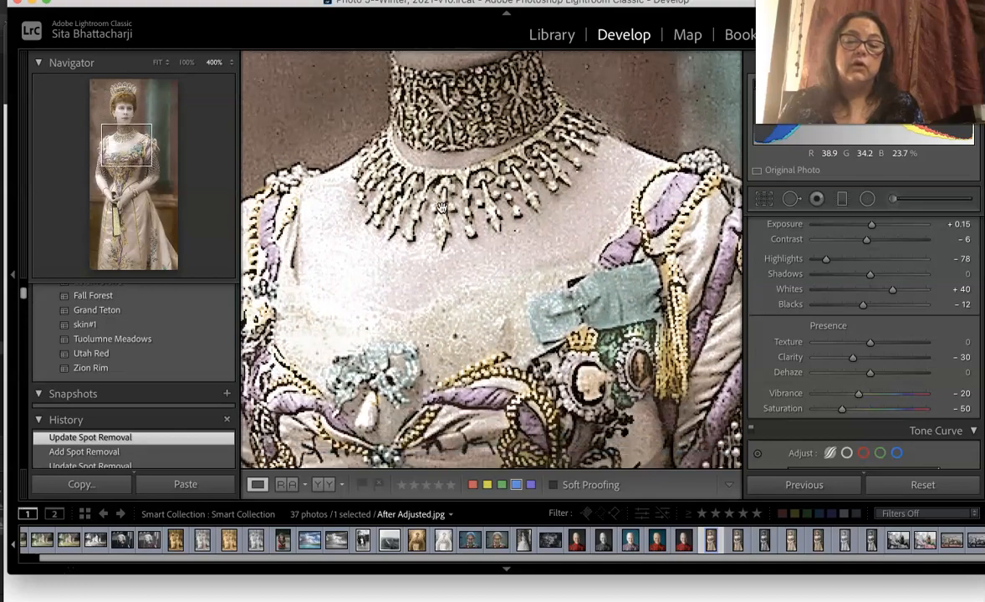
scroll(442, 207, "down", 8)
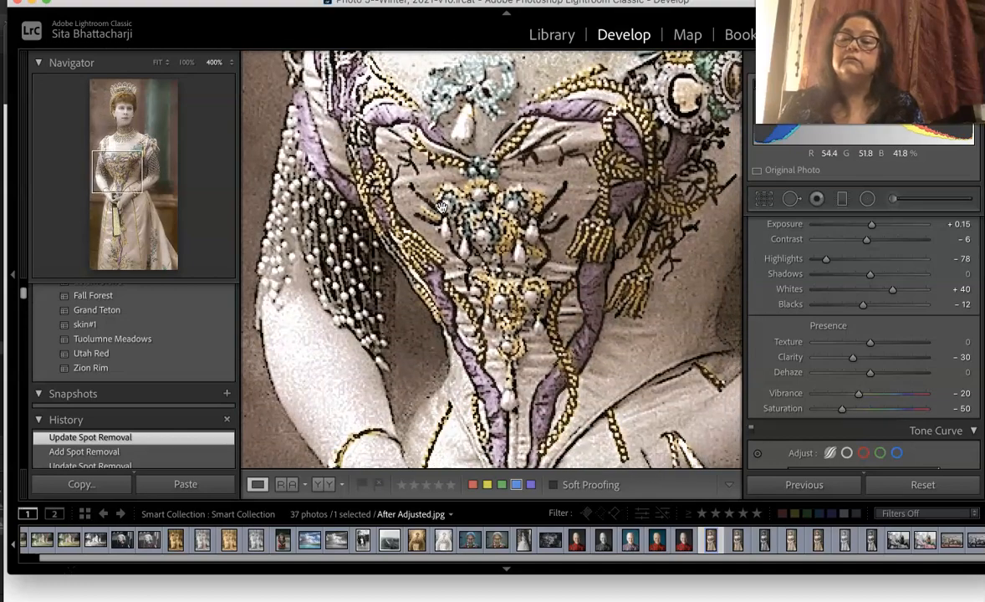
scroll(441, 207, "down", 8)
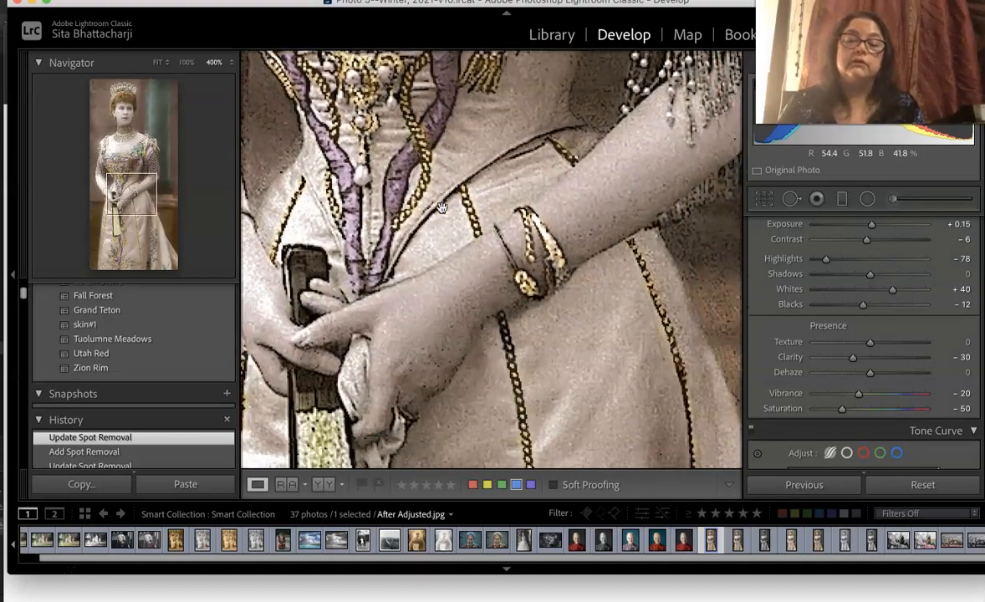
scroll(441, 207, "down", 10)
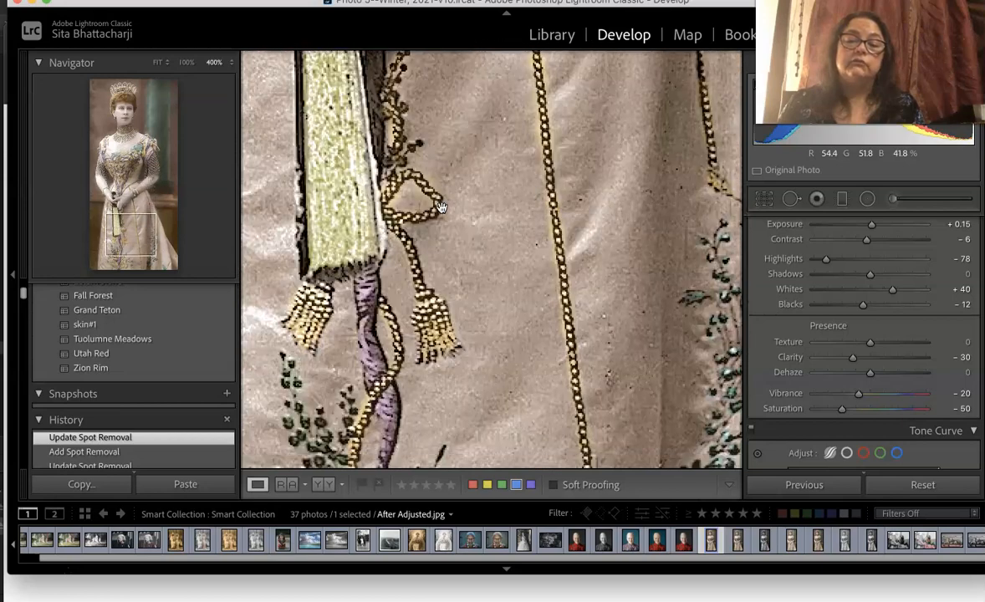
scroll(441, 208, "up", 10)
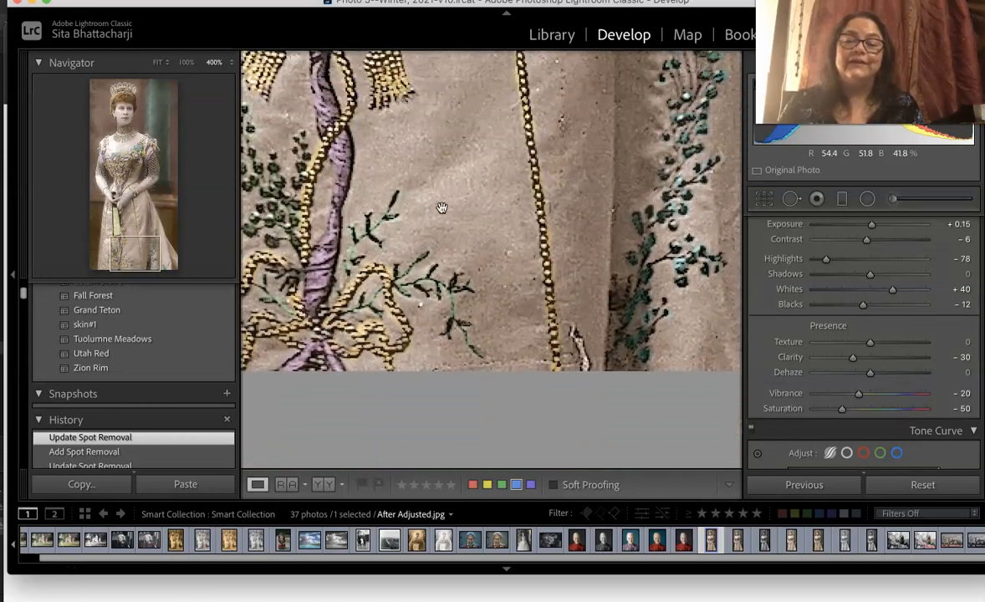
scroll(441, 208, "up", 8)
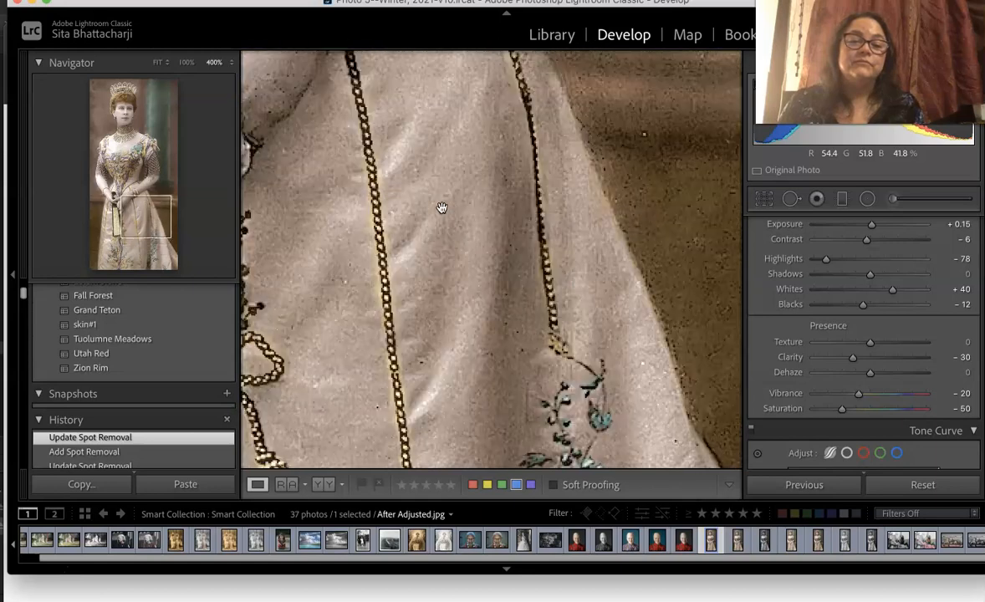
left_click(159, 55)
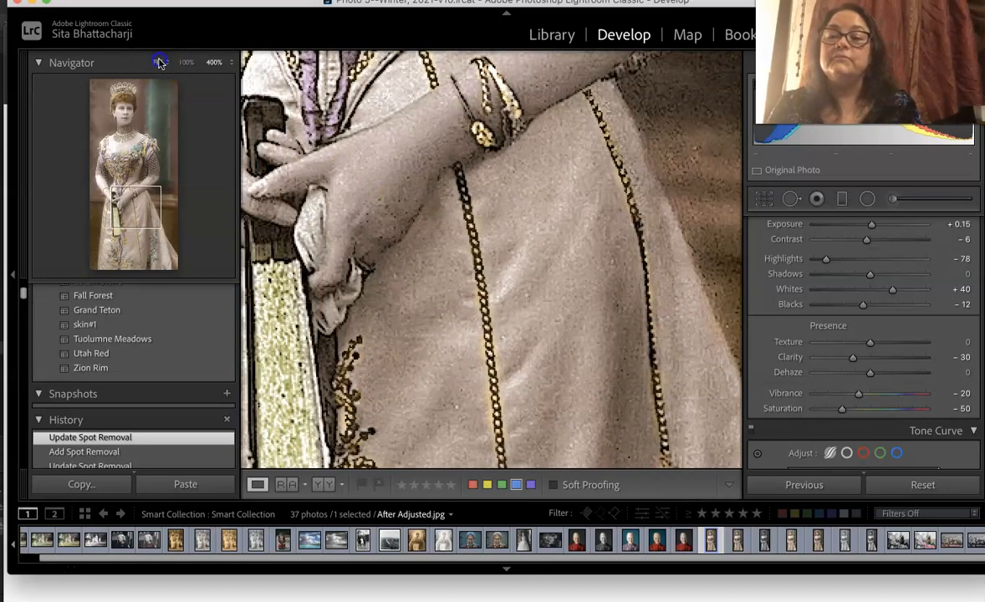
left_click(158, 59)
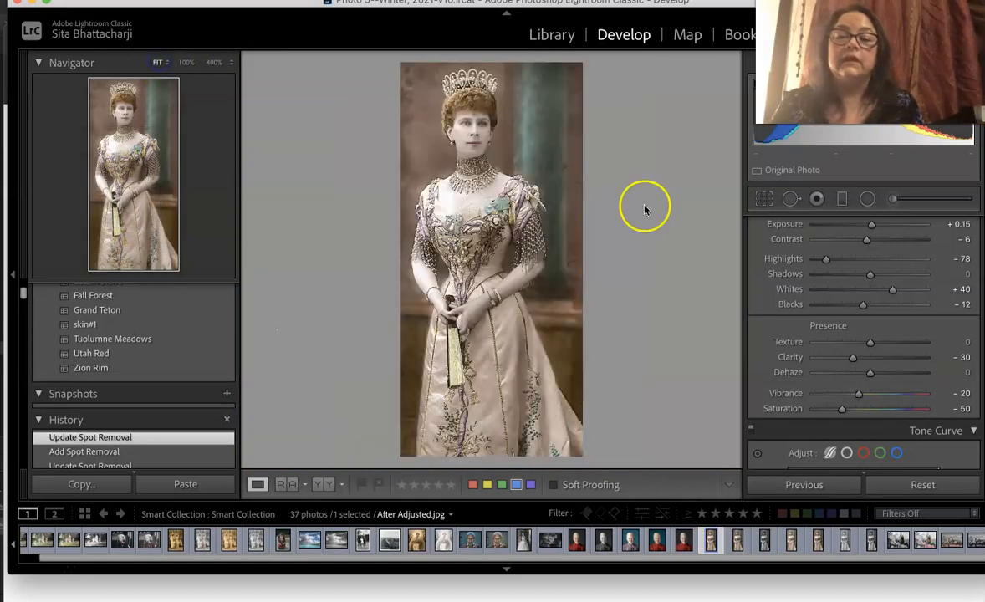
Activate the Adjustment Brush and preview the masks of the pins for the gold trim, the neckline and the upper chest
left_click(892, 200)
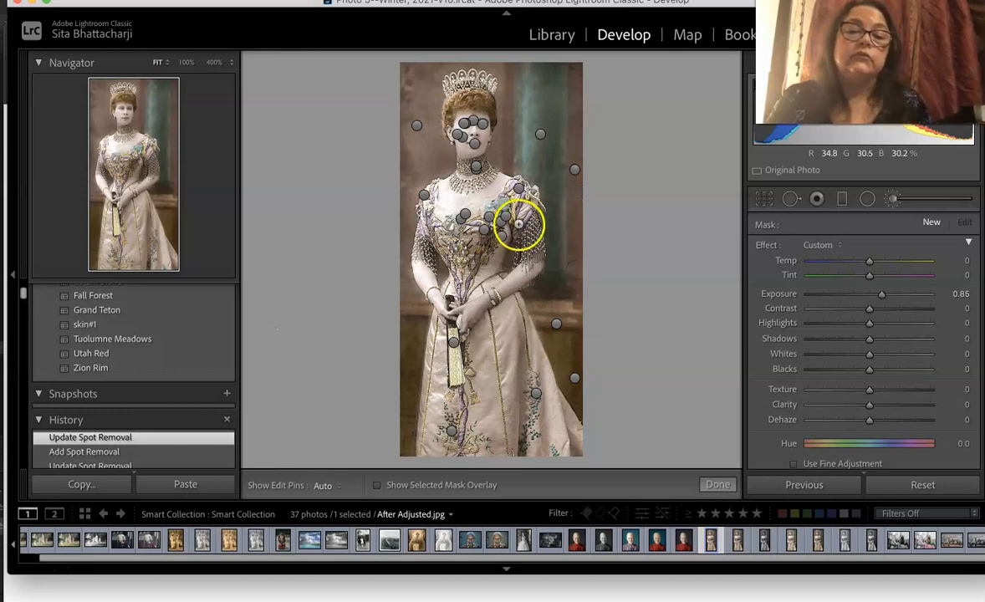
mouse_move(501, 237)
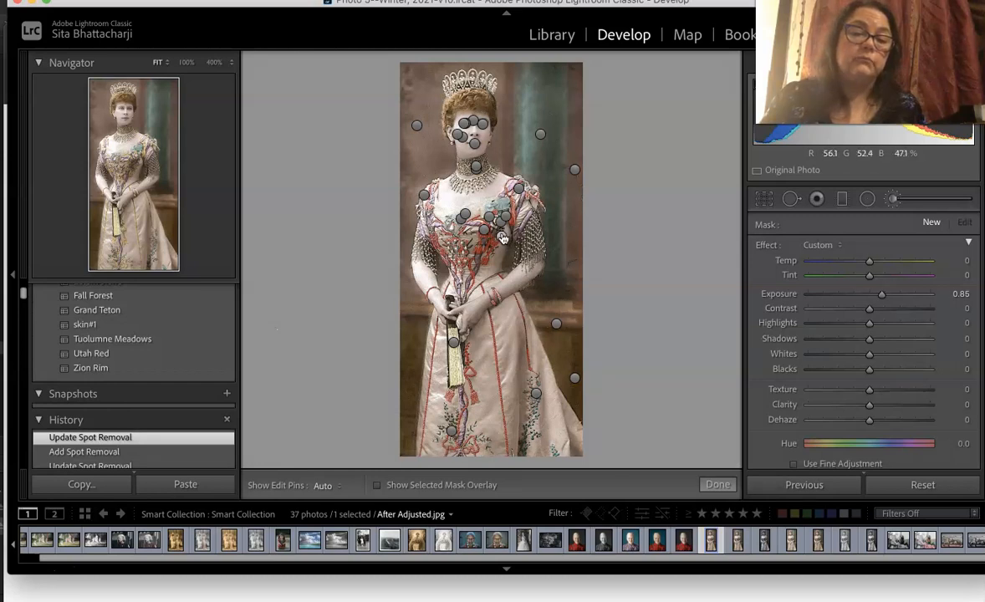
left_click(466, 216)
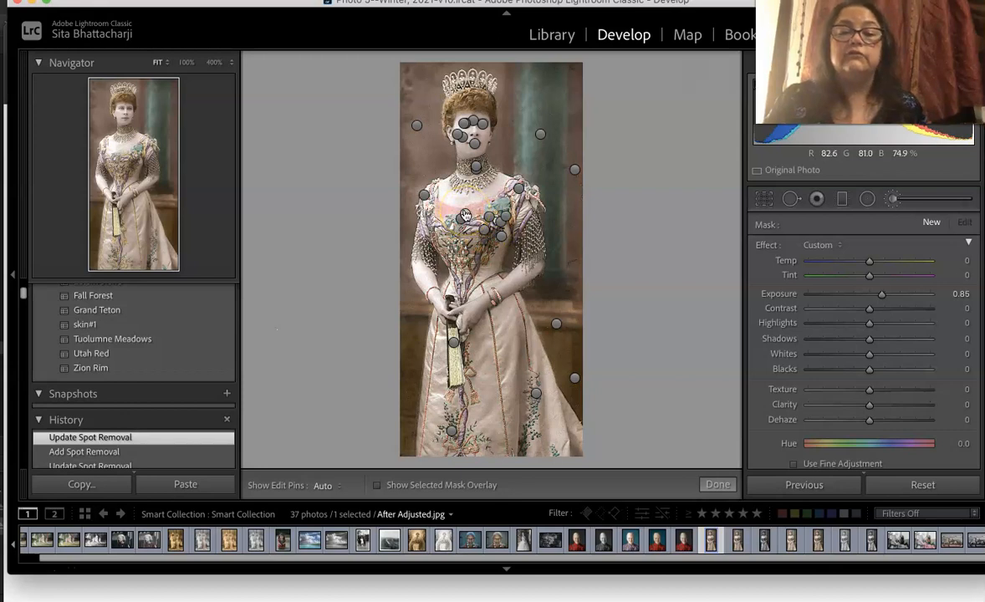
left_click(457, 191)
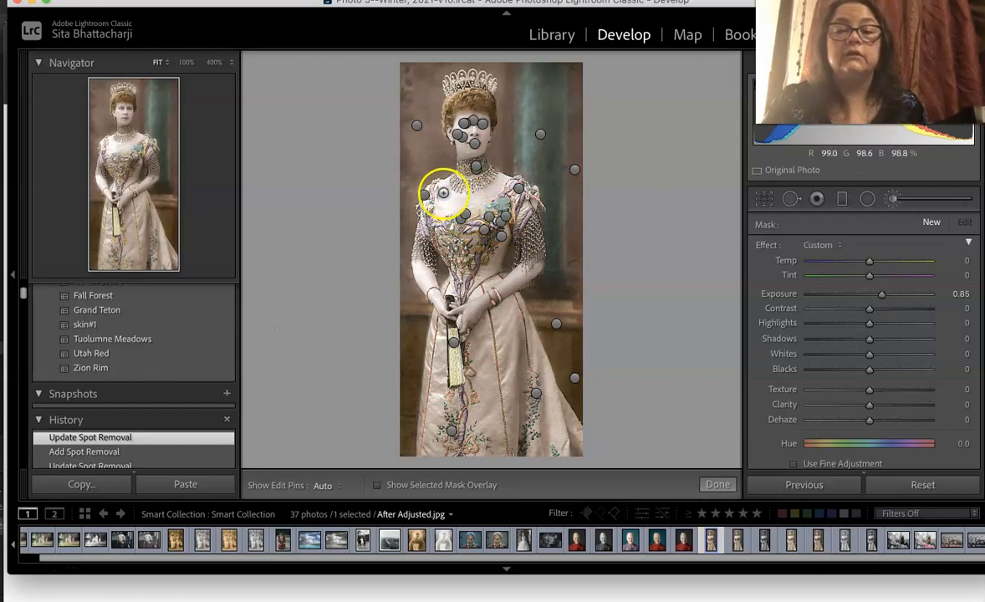
mouse_move(424, 197)
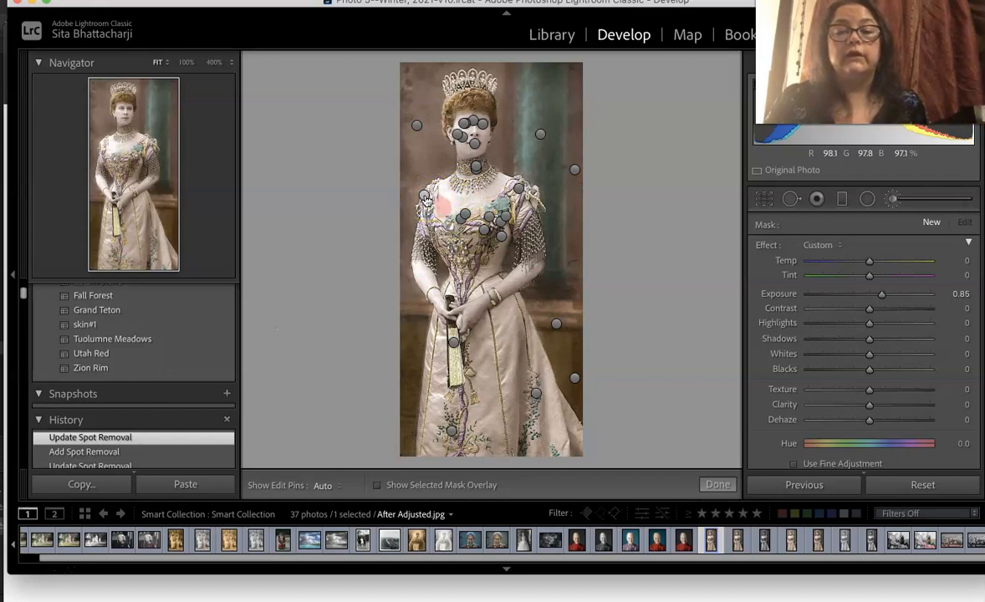
Preview the masks of the brush pins on the brown backdrop, the green curtain and the bodice neckline
left_click(417, 126)
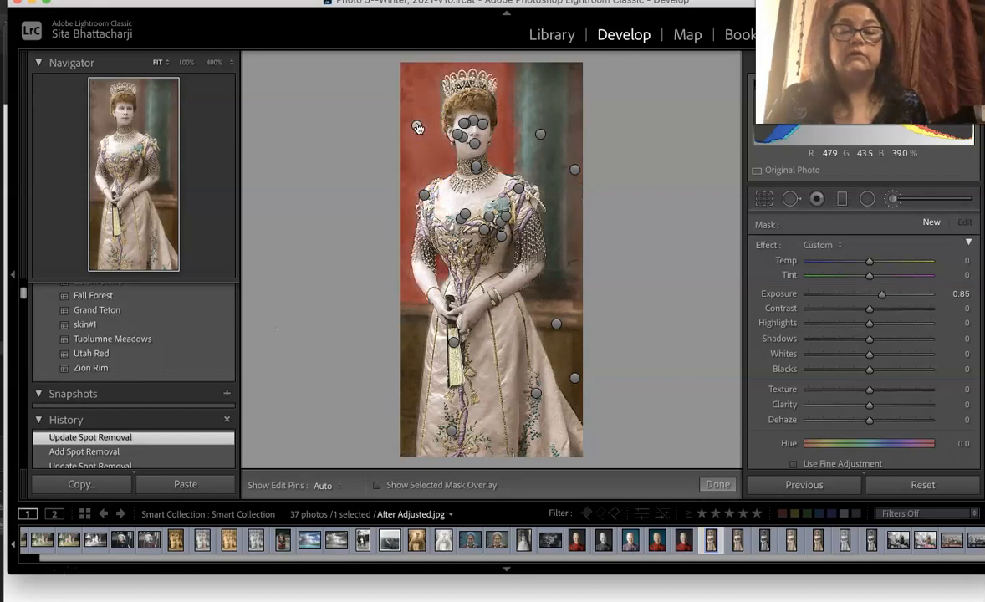
left_click(540, 135)
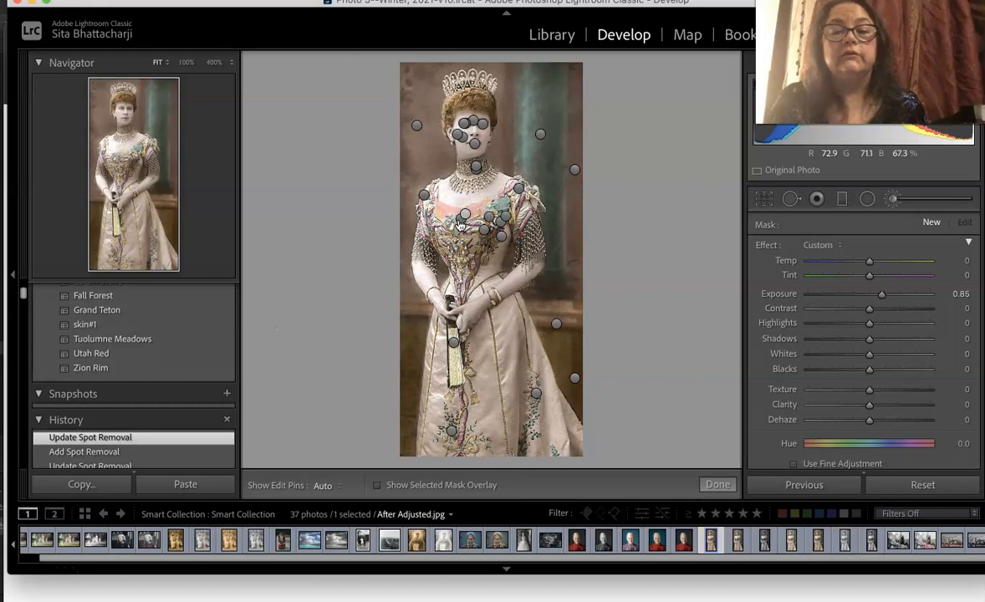
left_click(460, 222)
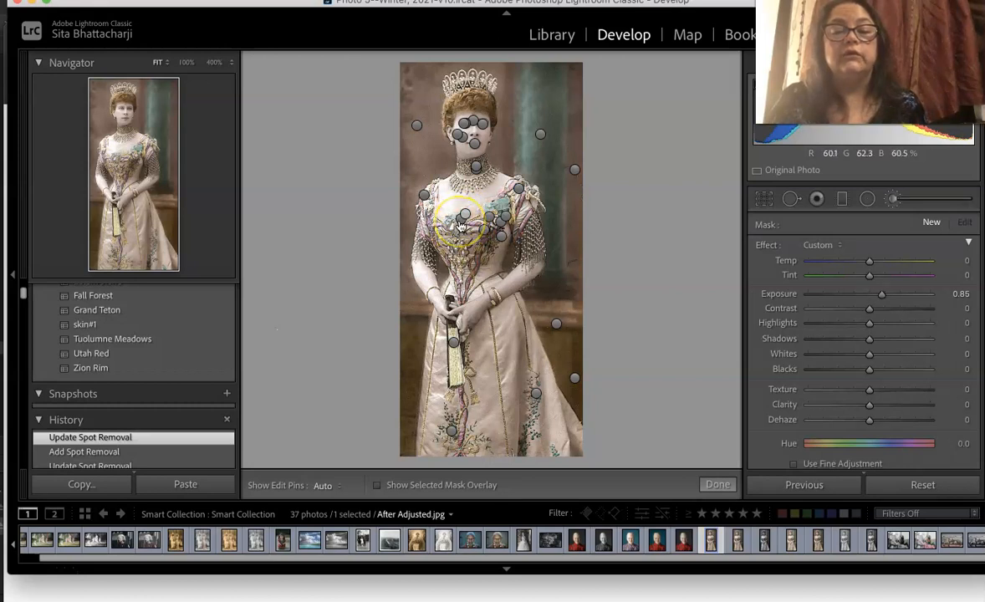
Preview the masks of the brush pins at the choker and the shoulder trim, and close the Adjustment Brush
left_click(476, 167)
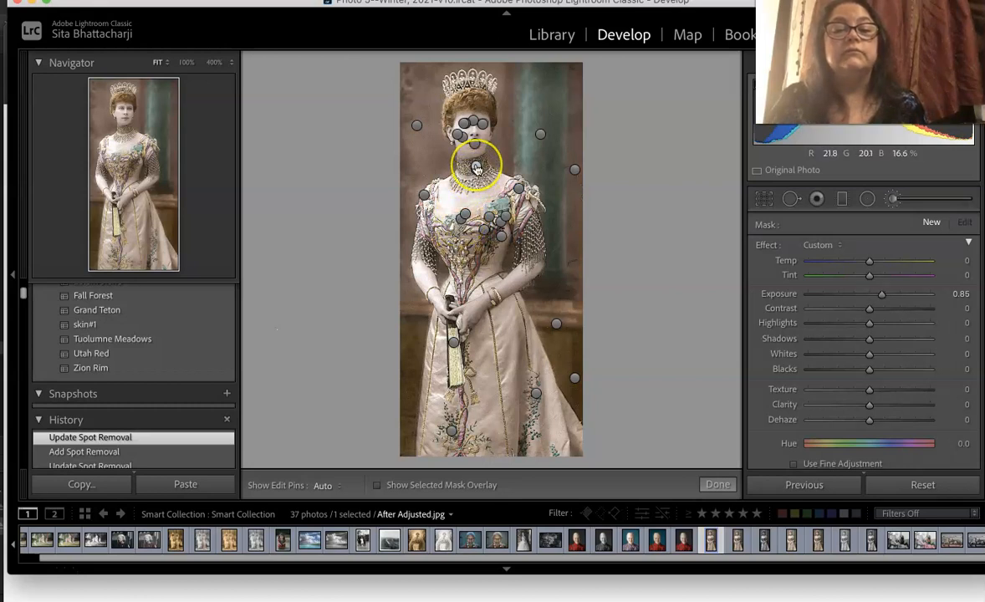
left_click(535, 201)
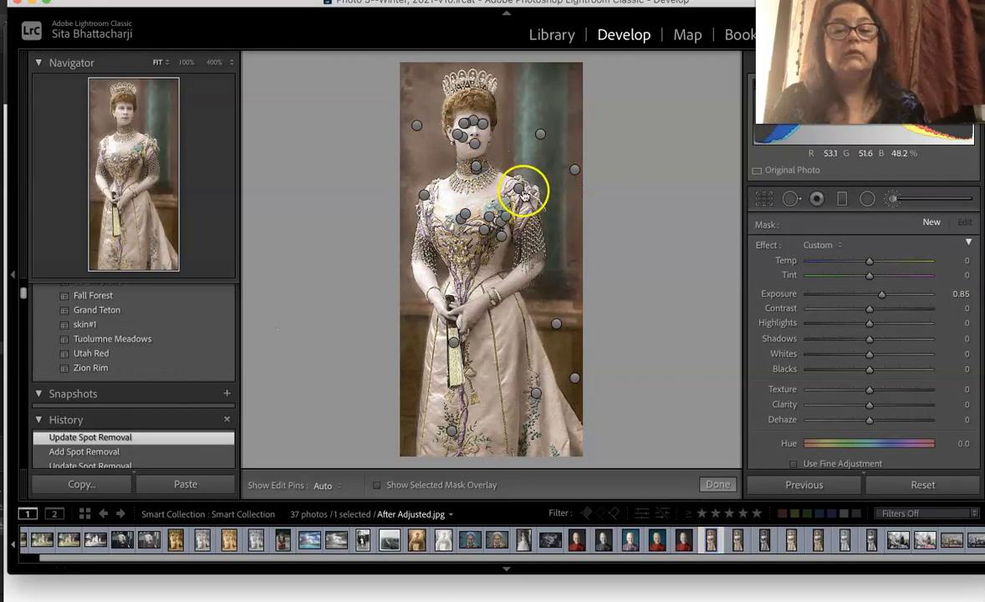
mouse_move(519, 192)
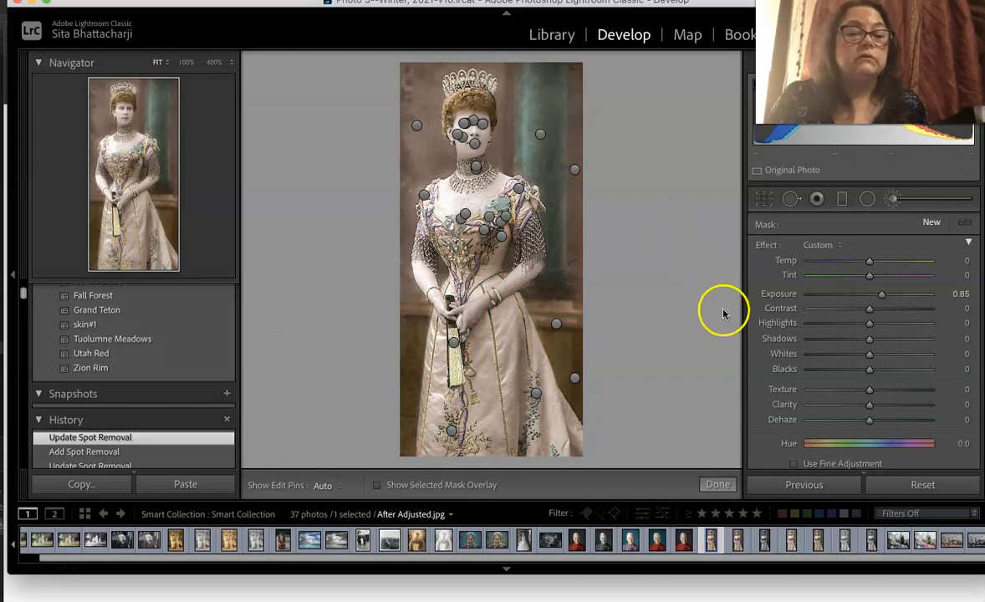
left_click(717, 485)
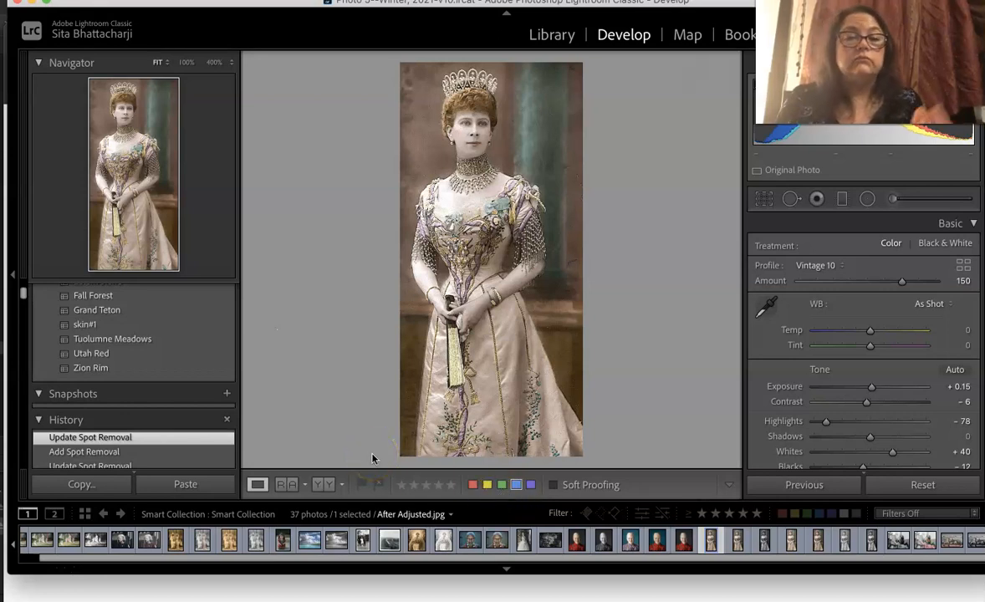
Return to the Library grid and open the black-and-white Copy 1 of the convertible road trip photo in Loupe view
key("g")
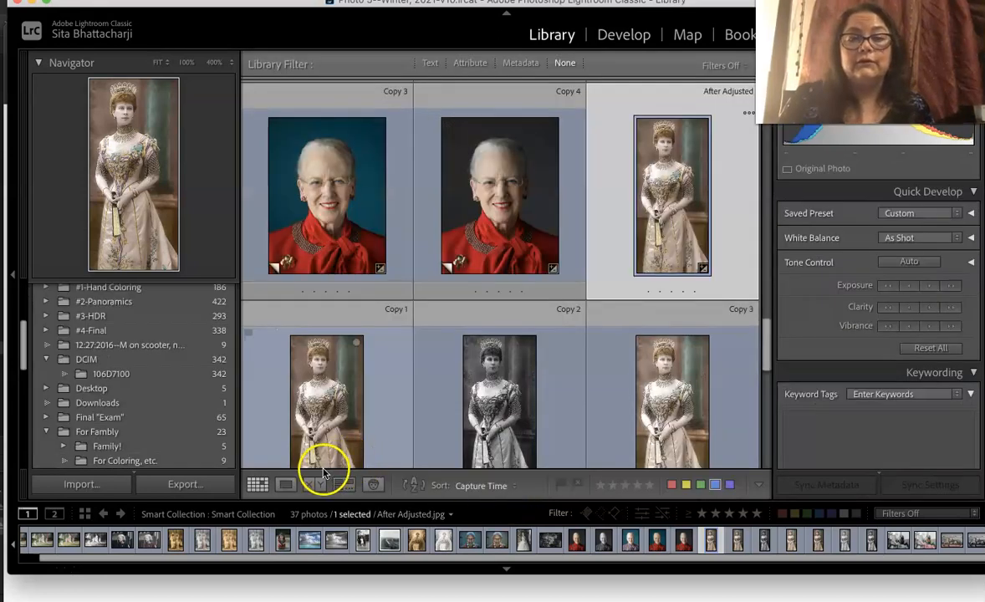
scroll(362, 402, "down", 6)
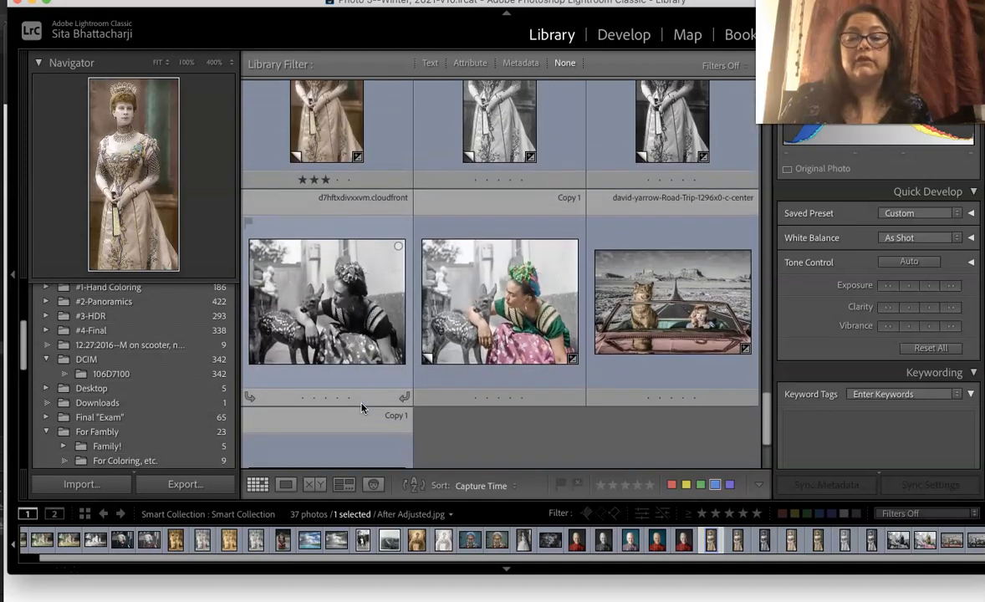
left_click(518, 338)
scroll(519, 338, "down", 2)
left_click(646, 255)
left_click(459, 340)
left_click(367, 402)
scroll(365, 406, "down", 1)
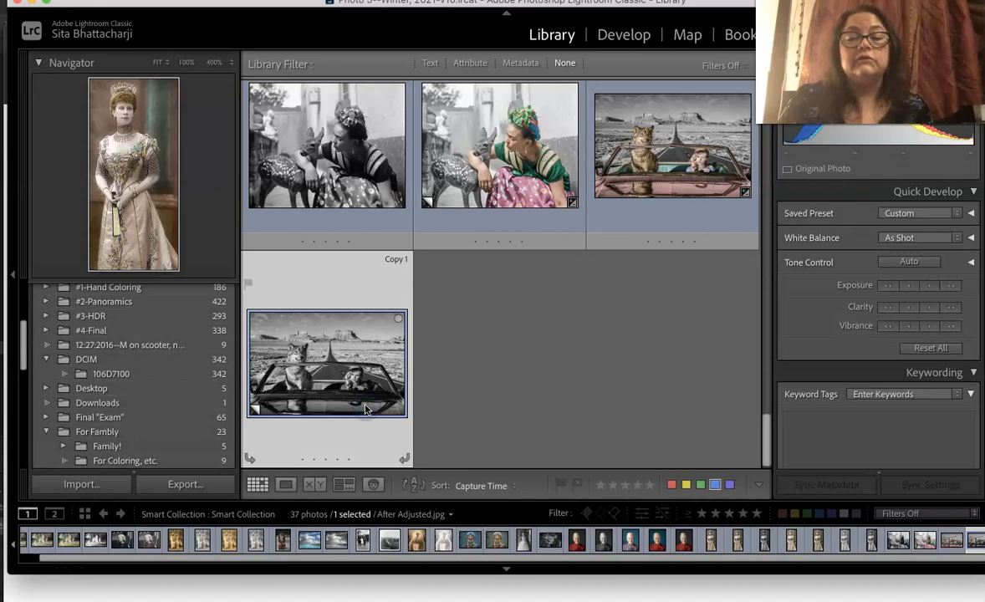
double_click(364, 409)
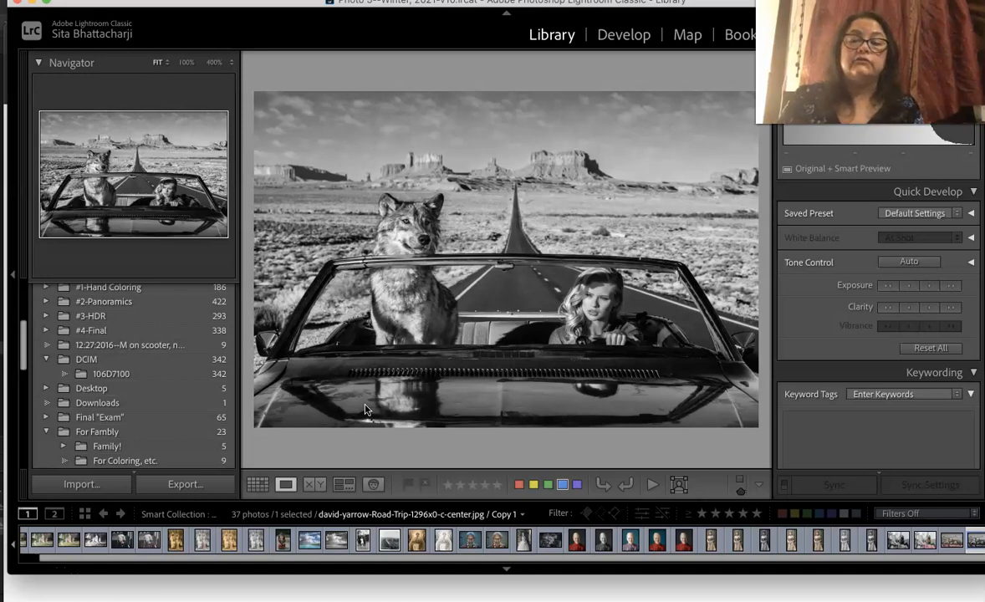
Compare the black-and-white road trip copy with its hand-colored version, ending on the colored one
key("Left")
key("Right")
key("Left")
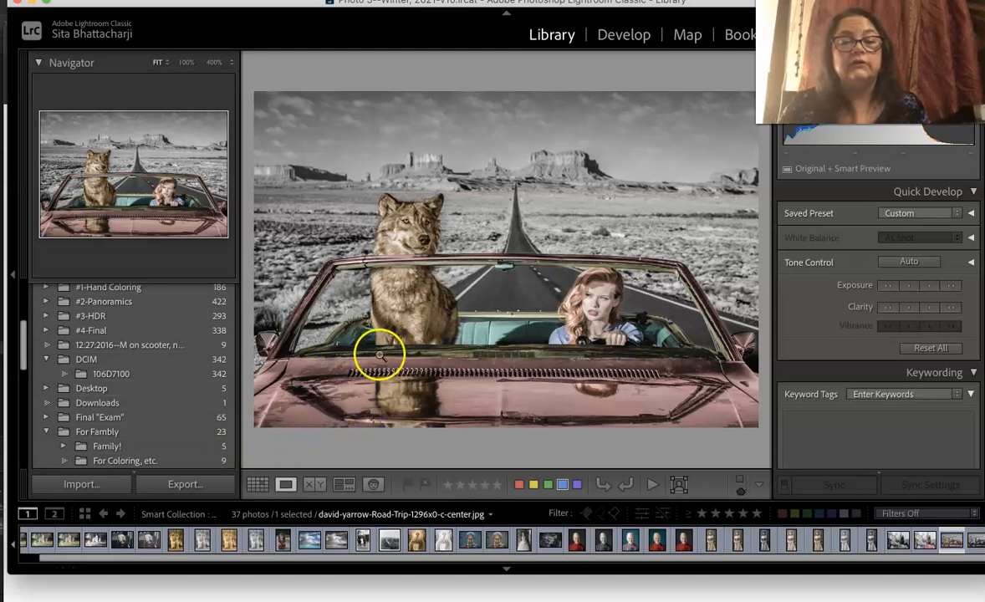
left_click(331, 451)
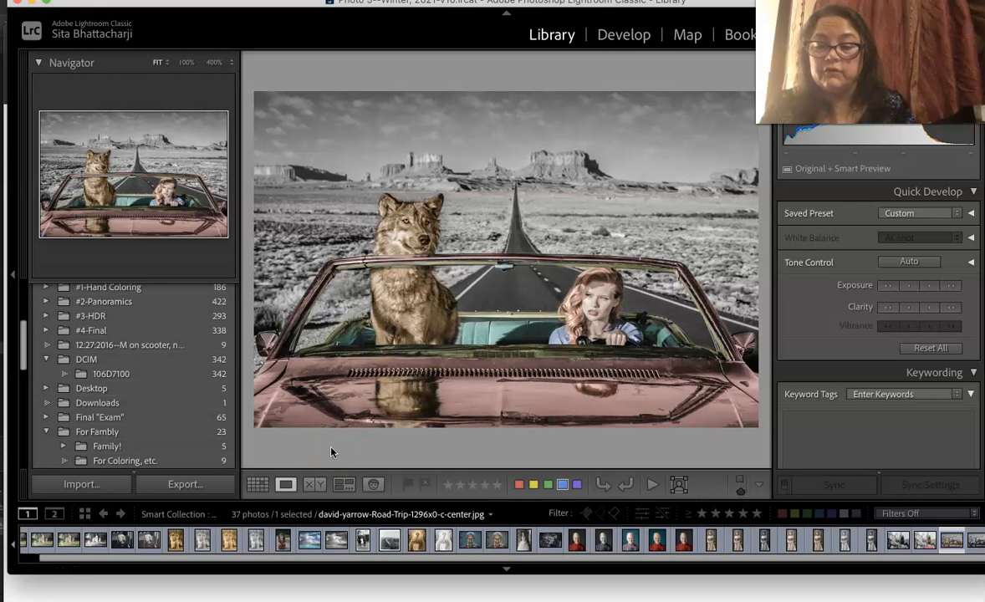